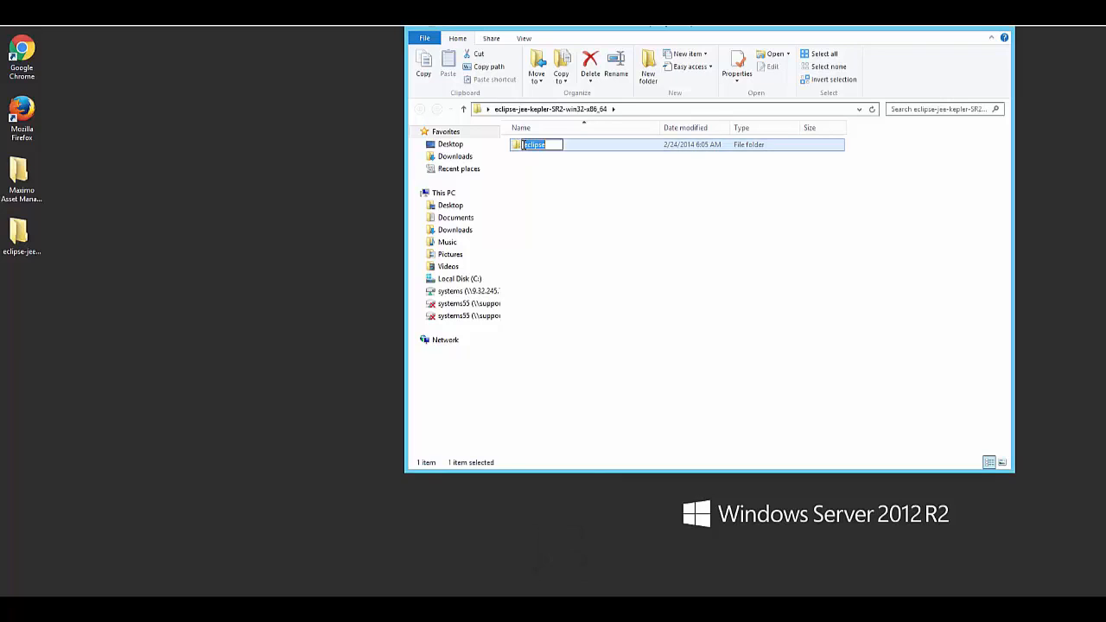
# Open the eclipse configuration settings file from the eclipse folder for editing in Notepad.
pyautogui.doubleClick(523, 147)
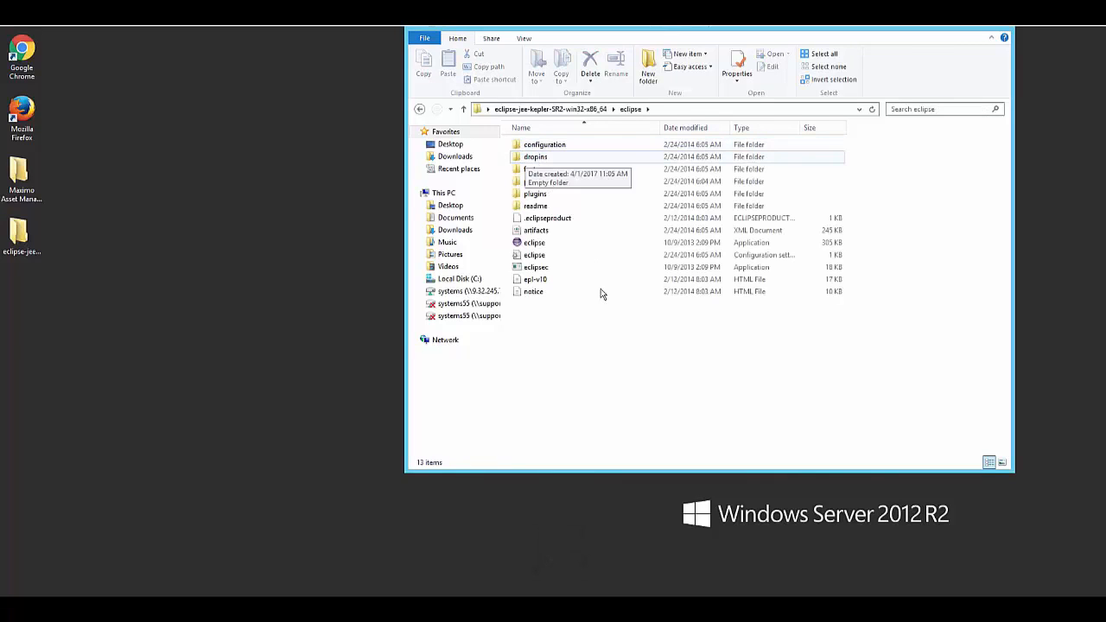
pyautogui.rightClick(541, 257)
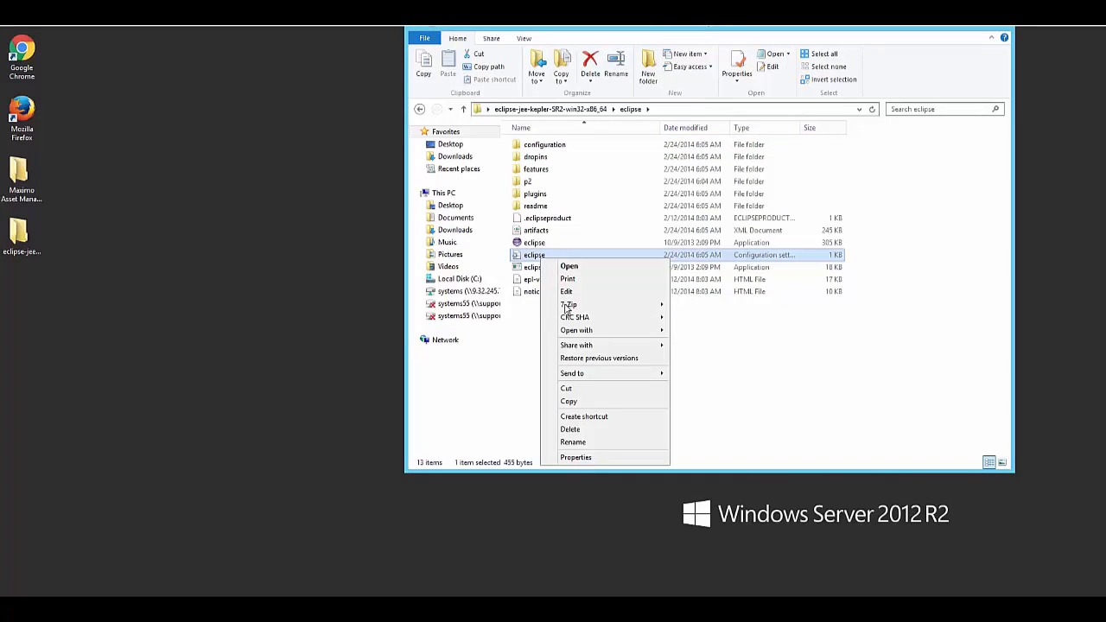
pyautogui.click(568, 293)
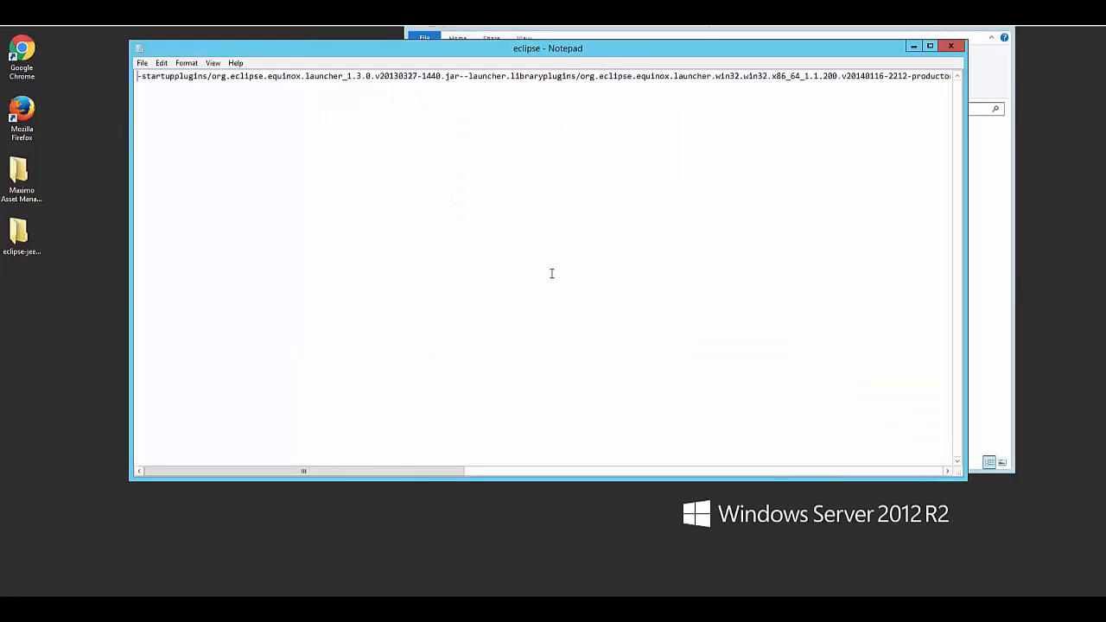
# Set the -Xmx memory value at the end of the configuration file to 1024, then save and close the file.
pyautogui.moveTo(417, 469); pyautogui.dragTo(841, 463)
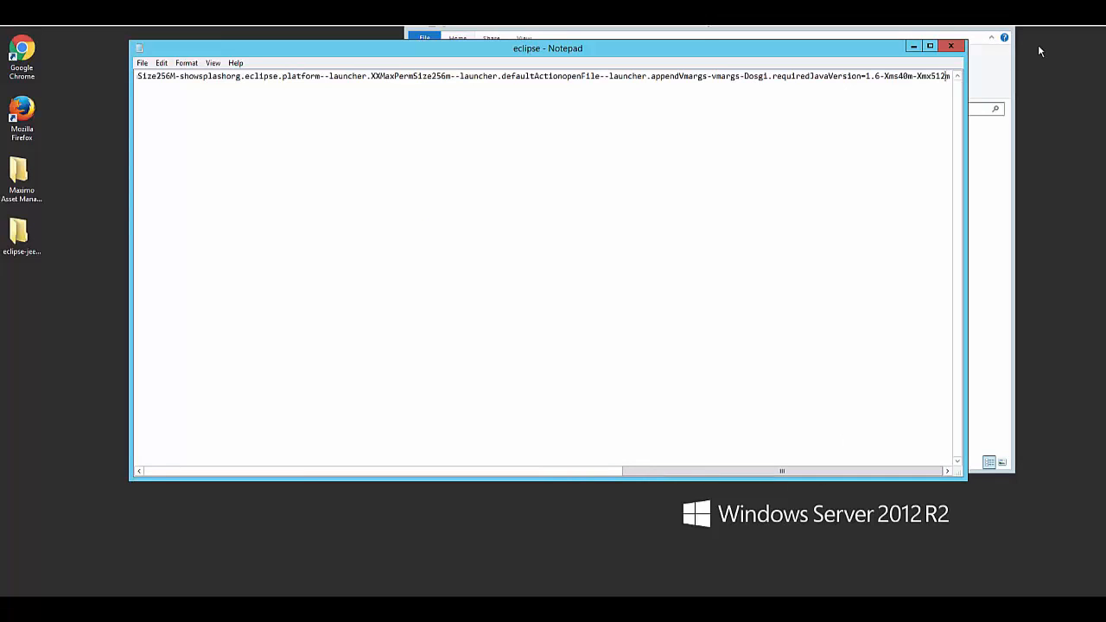
pyautogui.press('BackSpace')
pyautogui.press('BackSpace')
pyautogui.press('BackSpace')
pyautogui.write('2')
pyautogui.write('024')
pyautogui.click(142, 63)
pyautogui.click(161, 101)
pyautogui.click(951, 48)
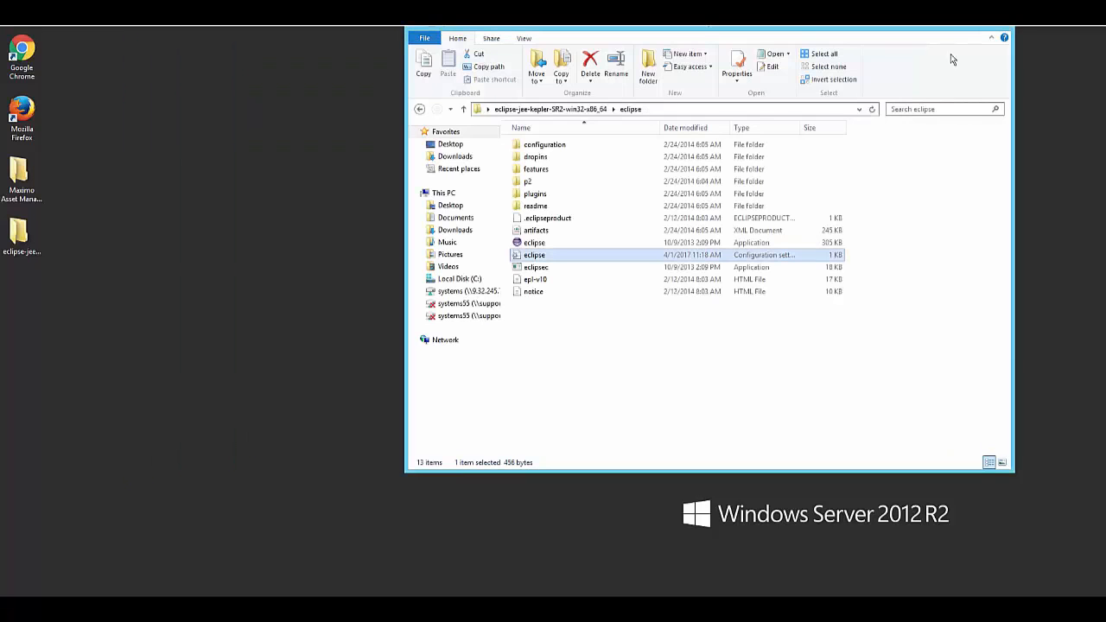
# Launch Eclipse with C:\Users\Administrator\MaximoAnywhere761 as the workspace and close the Welcome page.
pyautogui.click(534, 243)
pyautogui.doubleClick(537, 246)
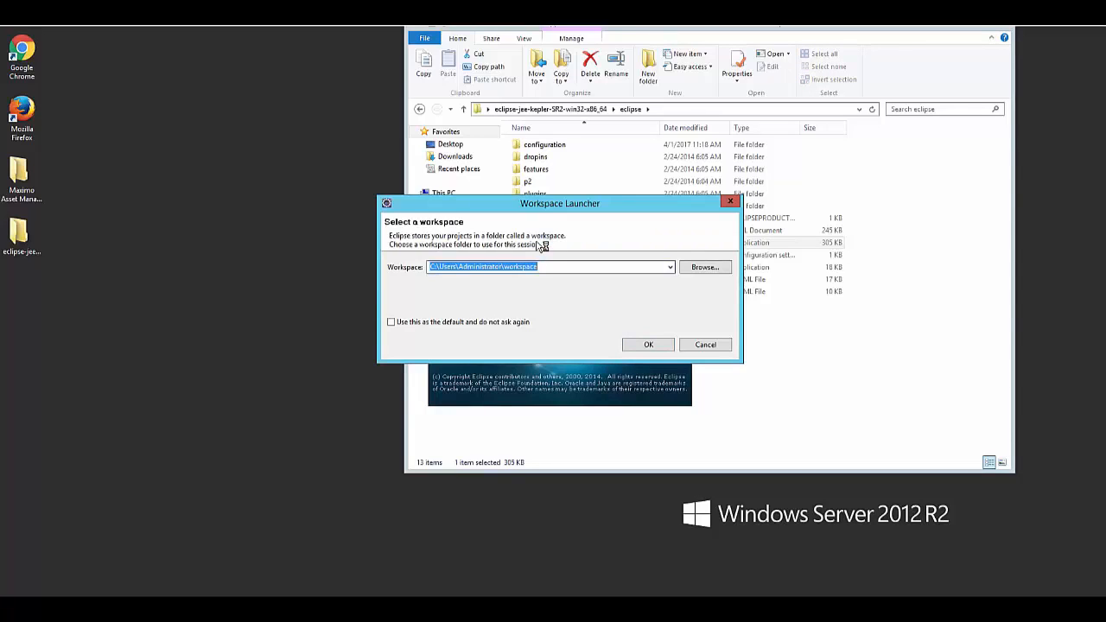
pyautogui.click(506, 268)
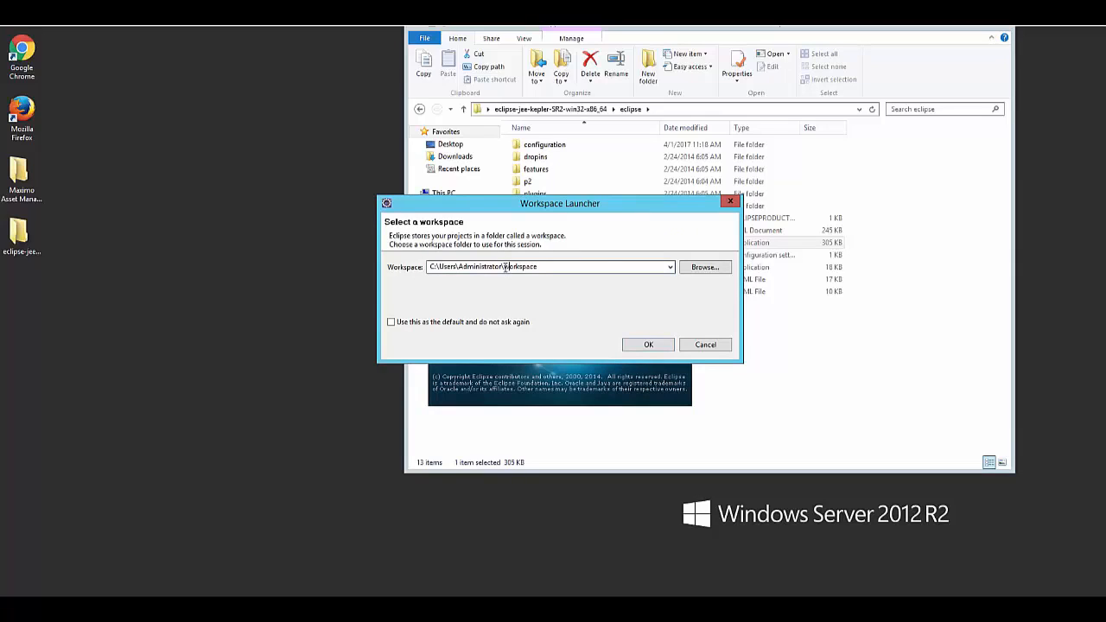
pyautogui.moveTo(506, 268); pyautogui.dragTo(644, 288)
pyautogui.write('MaximoAnywhere761')
pyautogui.click(665, 348)
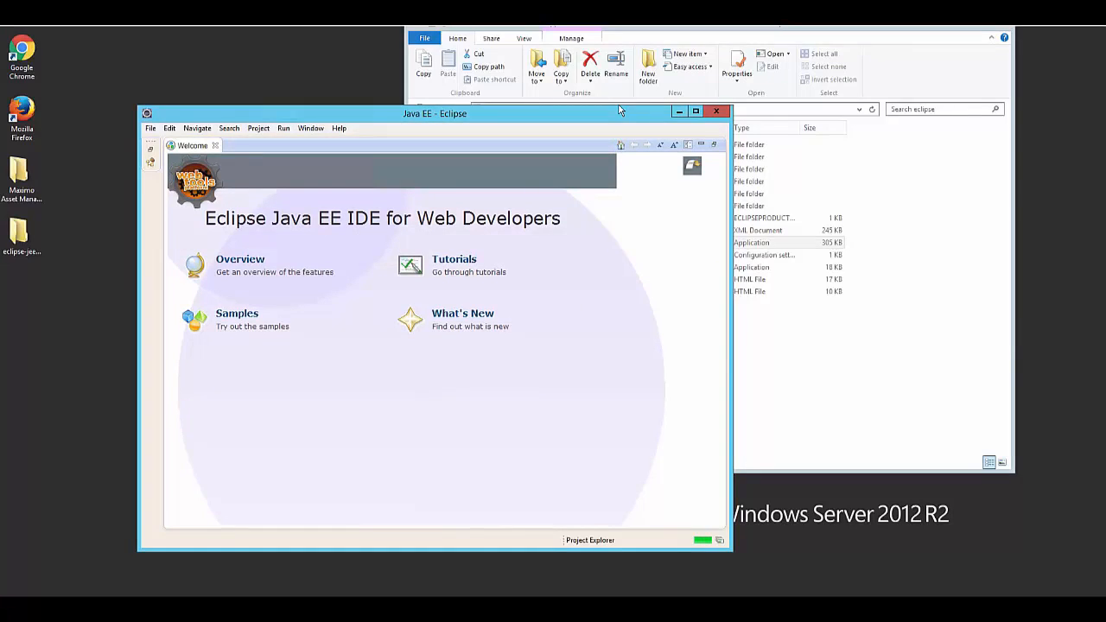
pyautogui.click(215, 146)
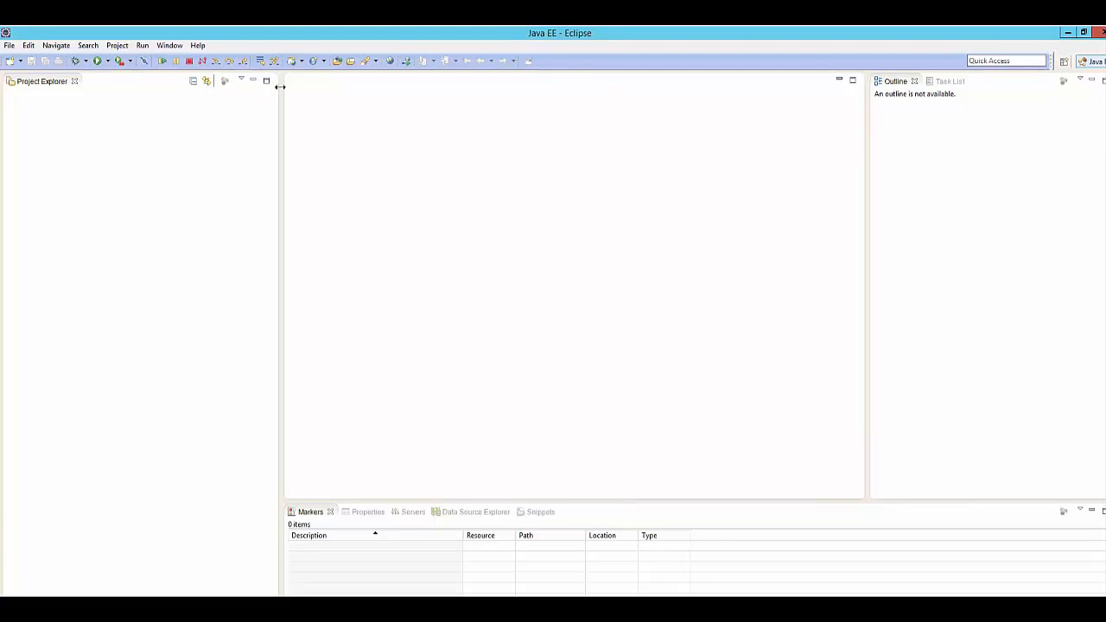
# Start installing new software and choose the MobileFirstStudio archive in Downloads\MaxAny_MobileFirst_71 as the new repository's location.
pyautogui.click(197, 45)
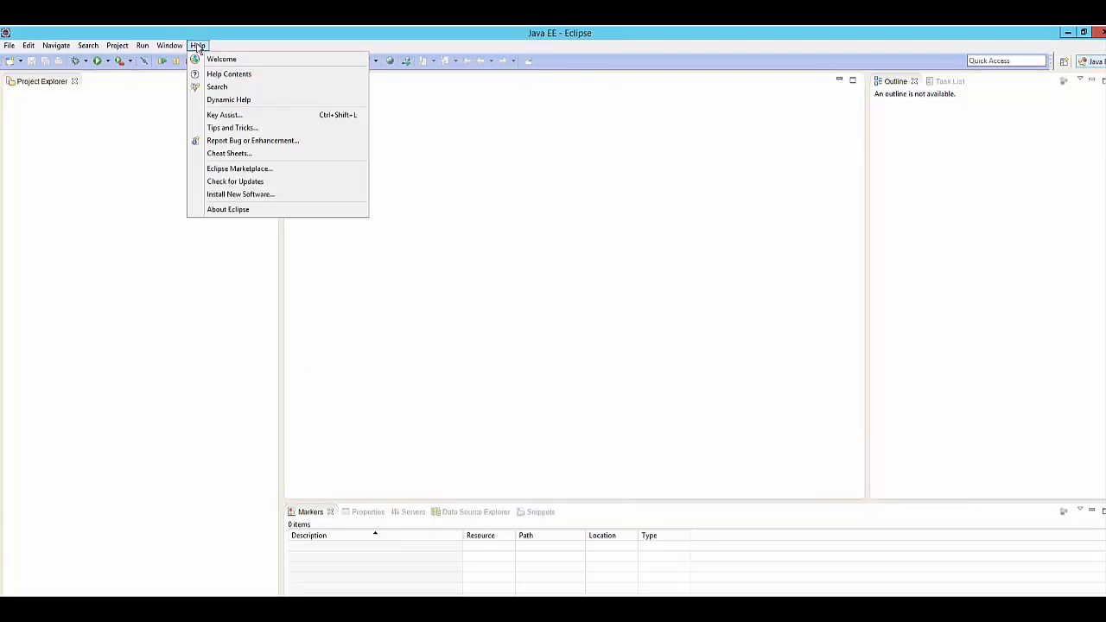
pyautogui.click(241, 195)
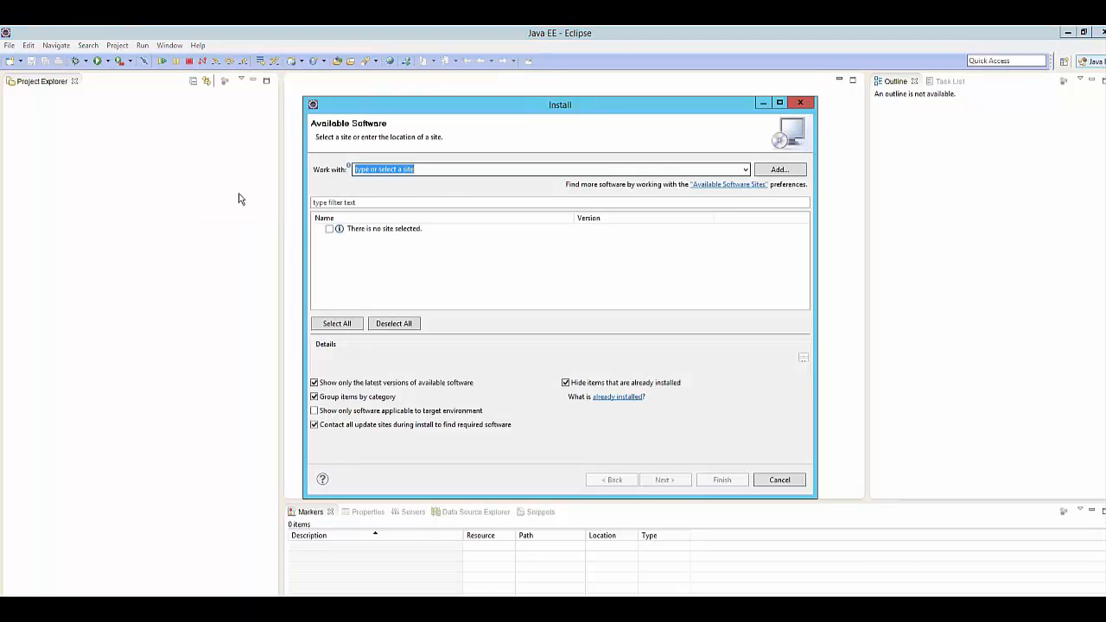
pyautogui.click(776, 172)
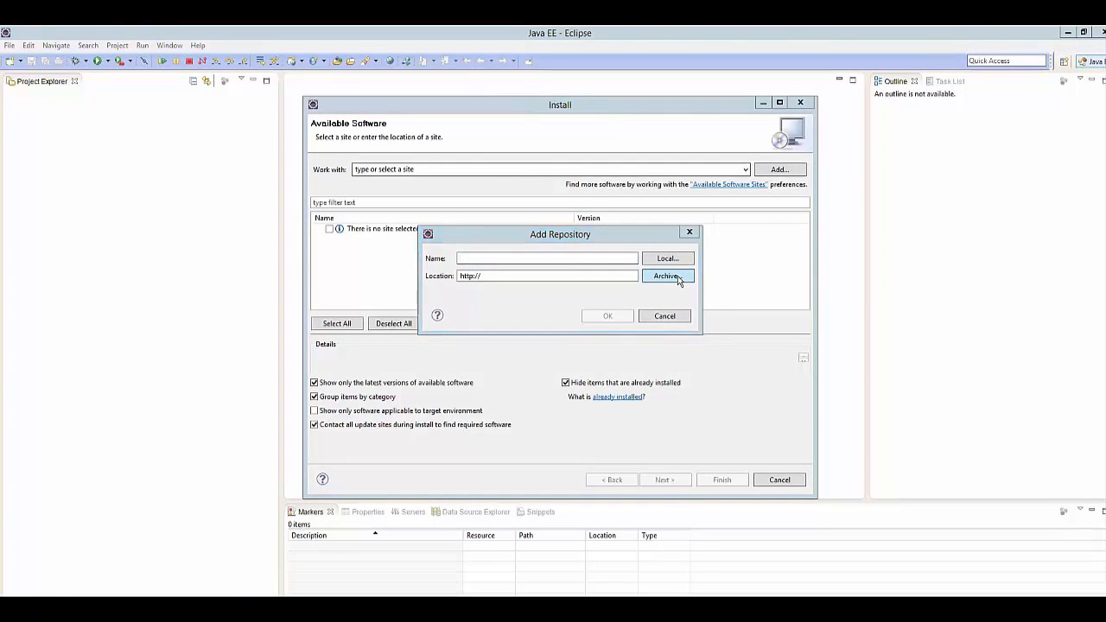
pyautogui.click(667, 276)
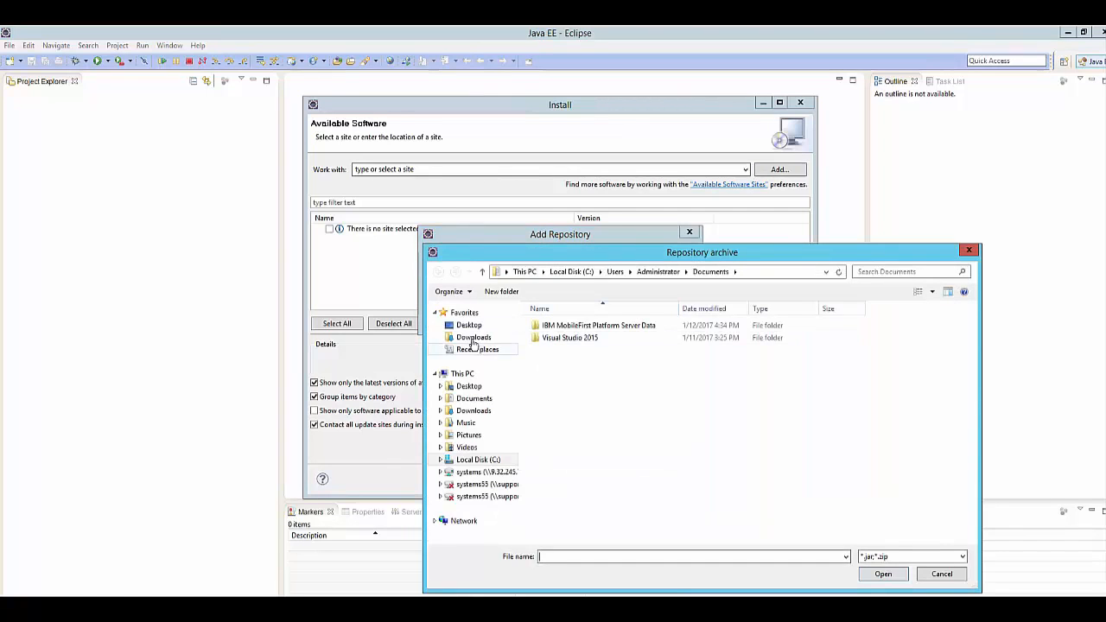
pyautogui.click(473, 339)
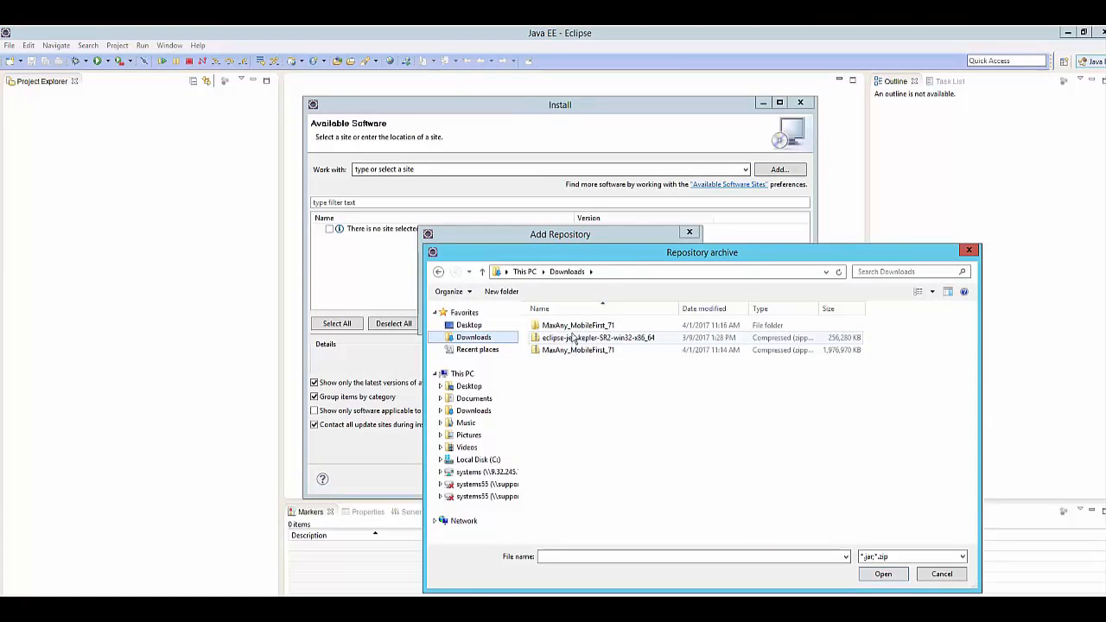
pyautogui.doubleClick(577, 327)
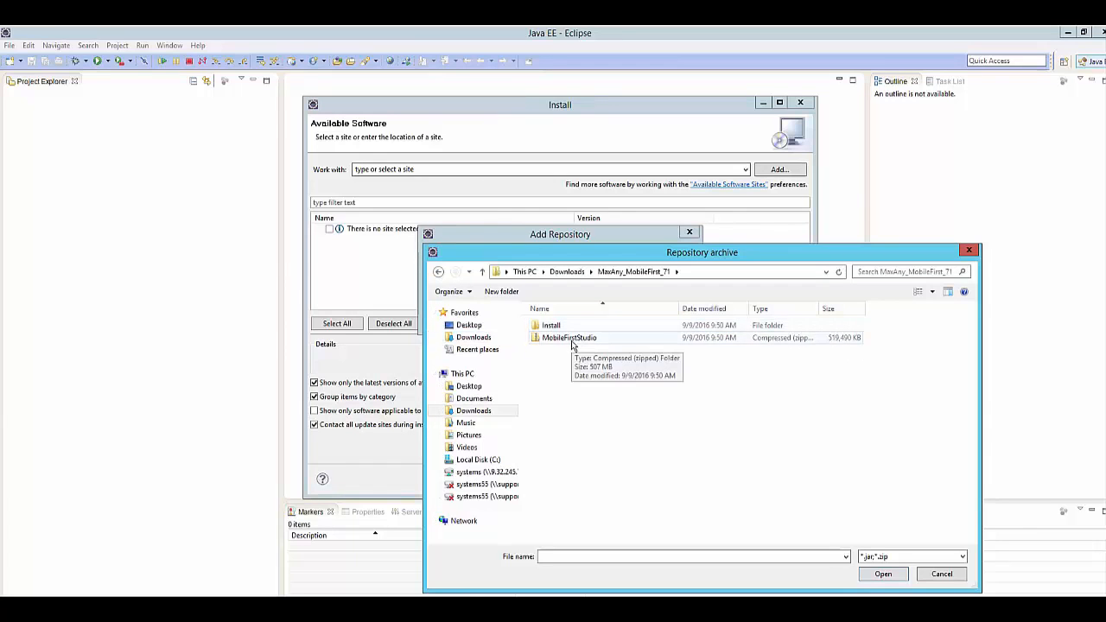
pyautogui.doubleClick(571, 342)
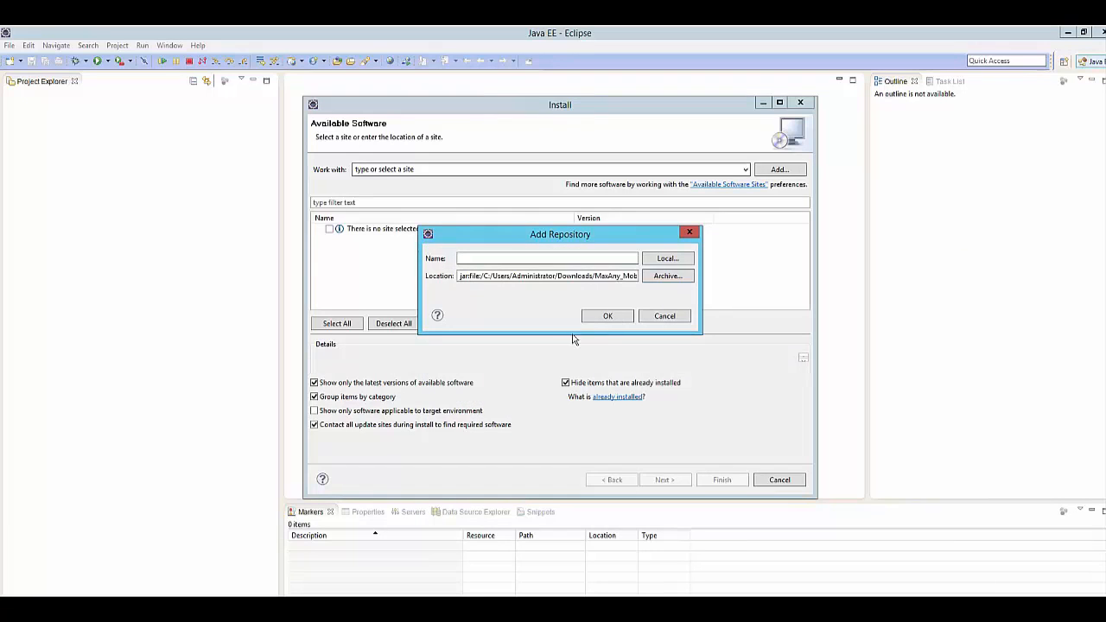
# Name the new repository MFStudio and add it as the install site.
pyautogui.click(560, 259)
pyautogui.write('MFStudio')
pyautogui.click(598, 318)
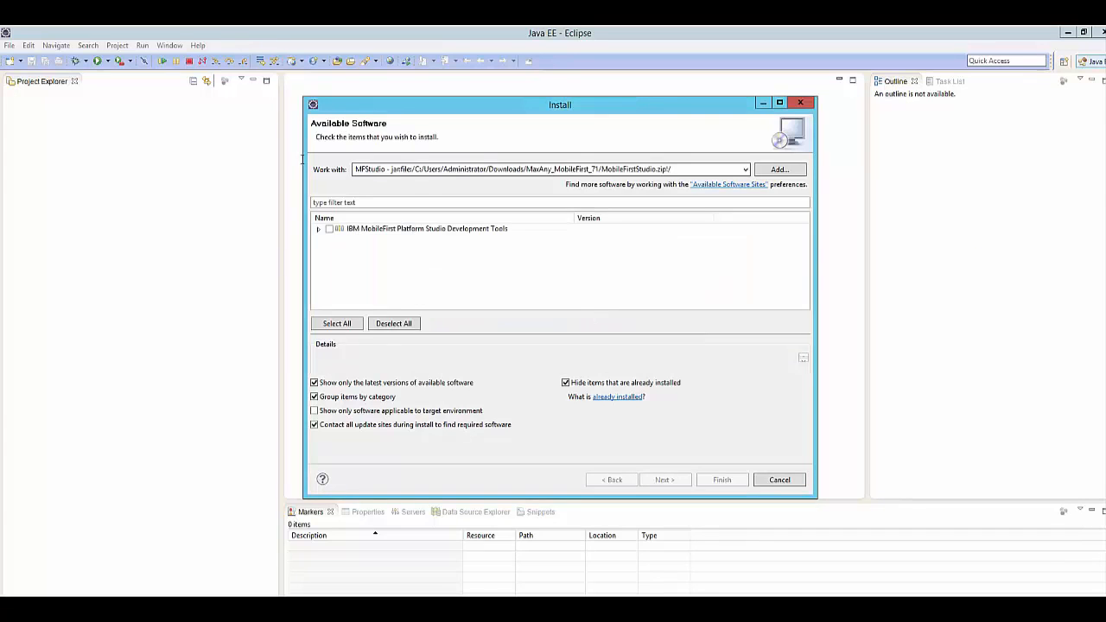
# Install all IBM MobileFirst Platform Studio Development Tools items and accept the terms of the license agreements.
pyautogui.click(318, 229)
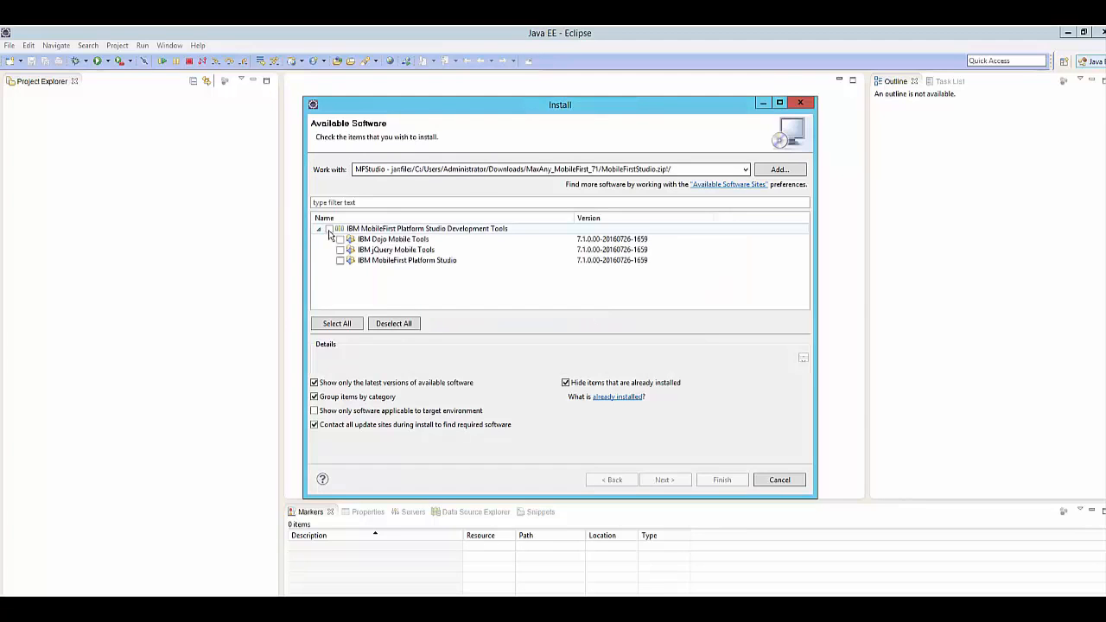
pyautogui.click(330, 229)
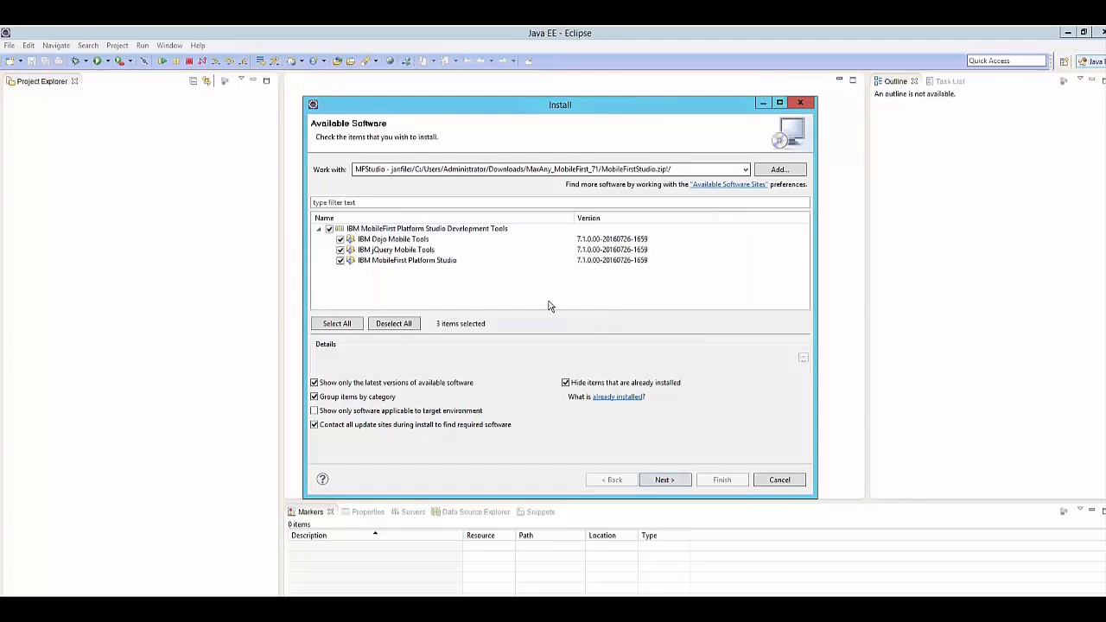
pyautogui.click(677, 480)
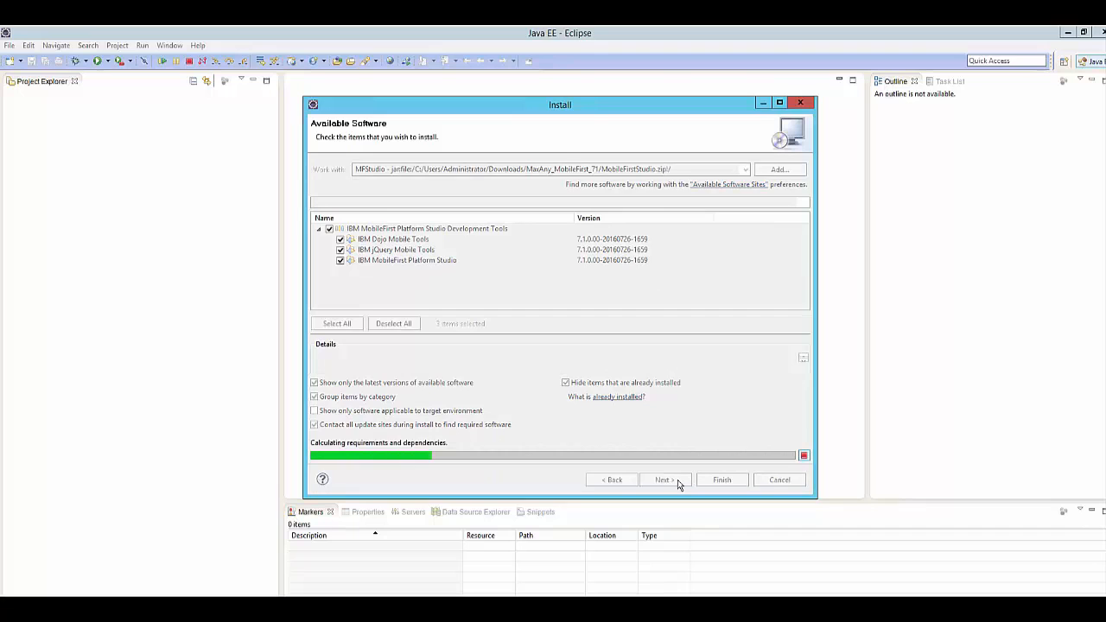
pyautogui.click(678, 480)
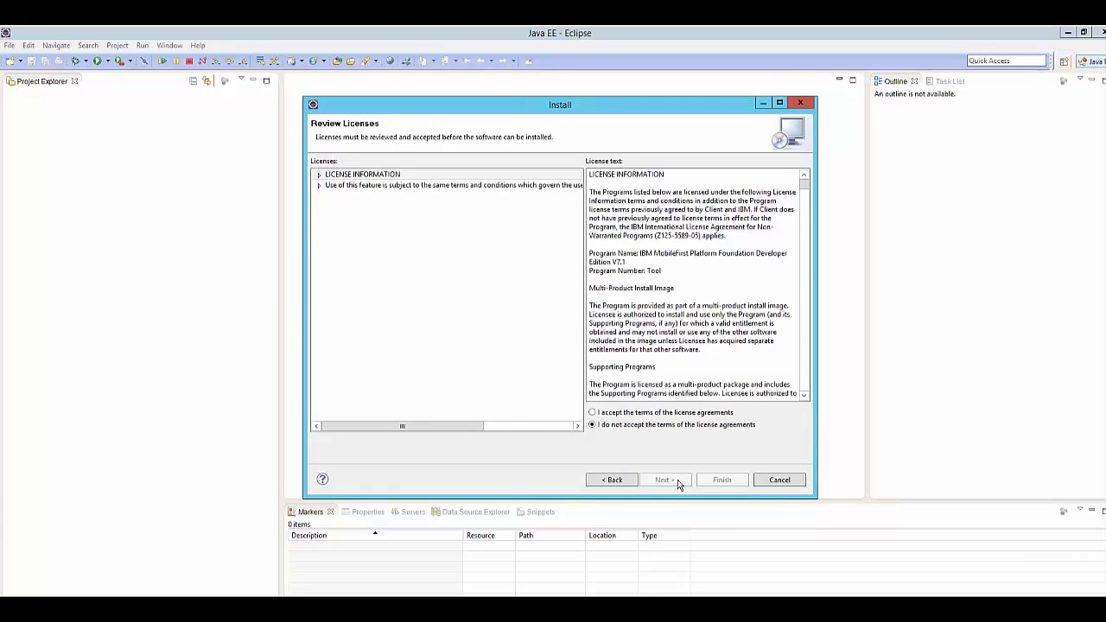
pyautogui.click(656, 413)
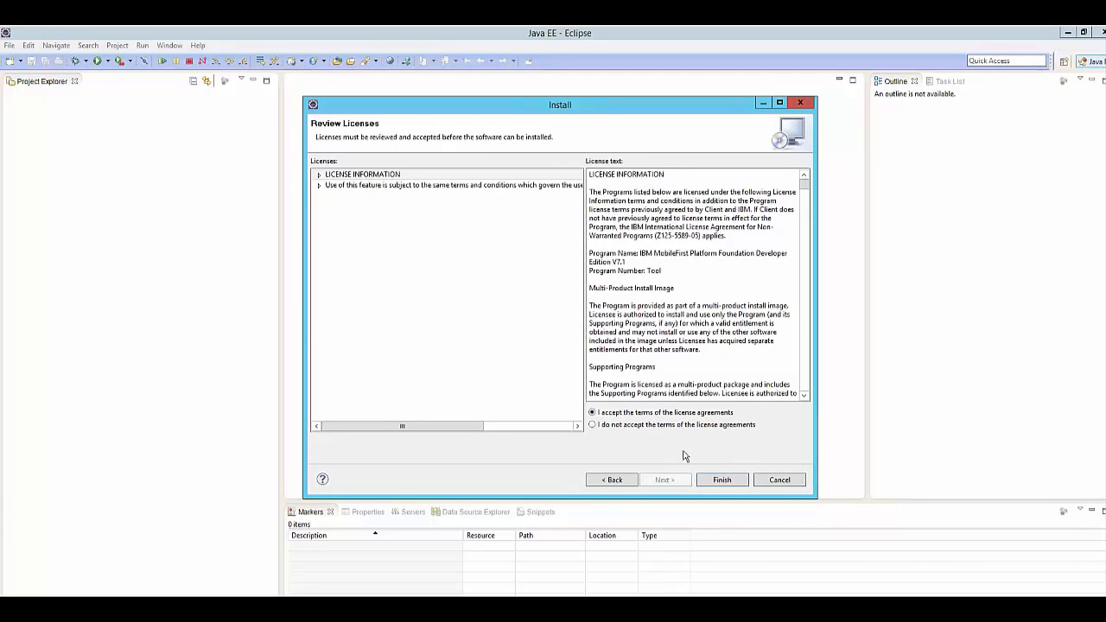
pyautogui.click(735, 482)
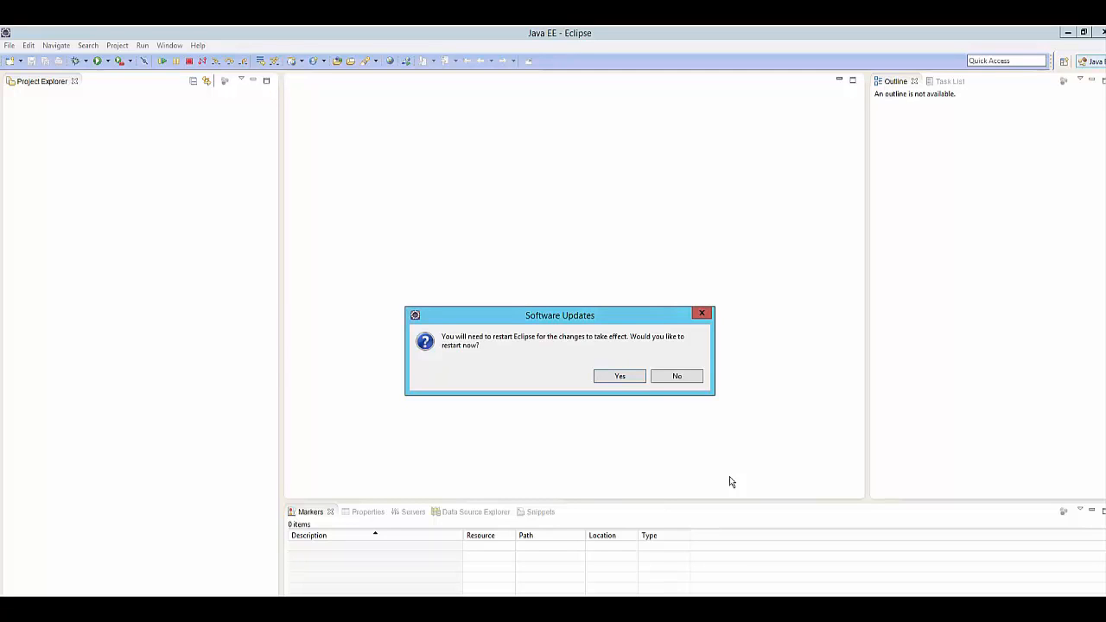
# Restart Eclipse in the MaximoAnywhere761 workspace, clear the Welcome page and expand the MobileFirst Development Server project.
pyautogui.click(631, 377)
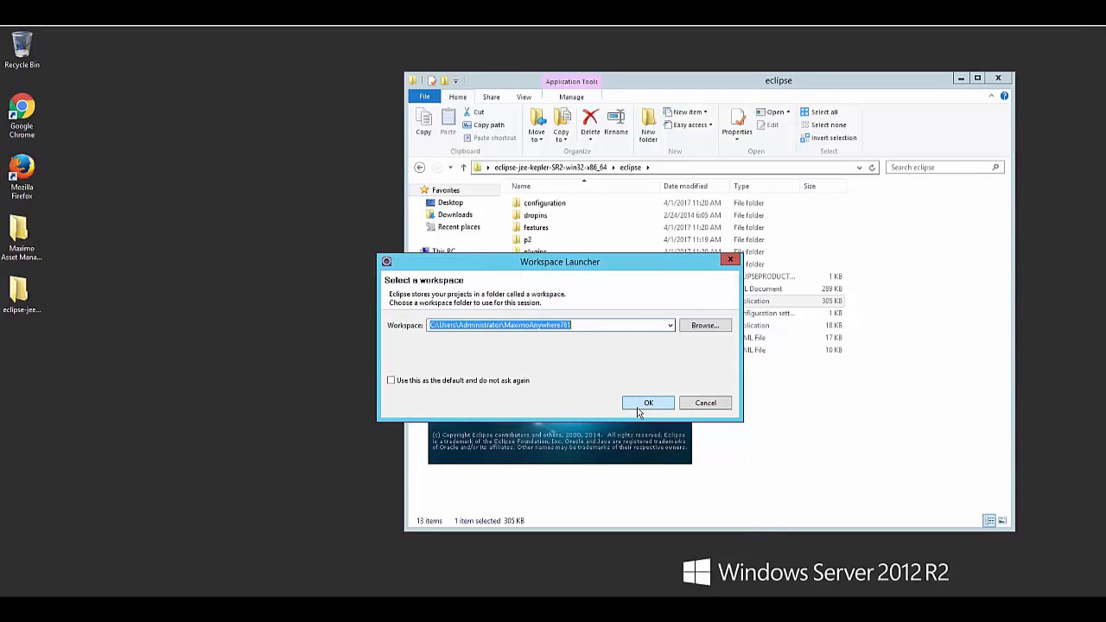
pyautogui.click(640, 404)
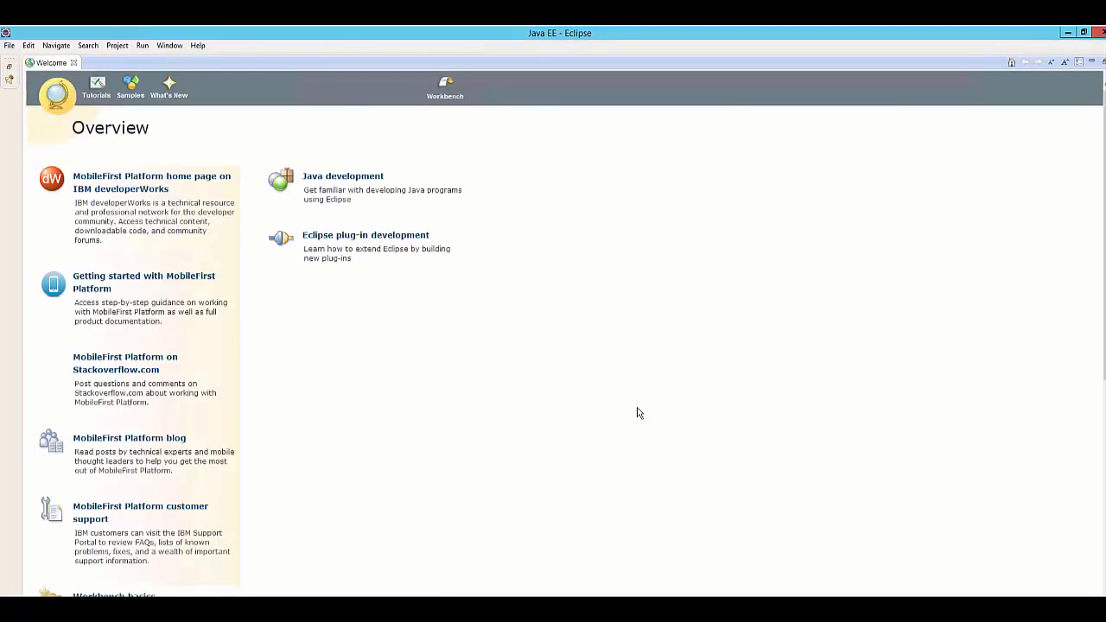
pyautogui.click(74, 63)
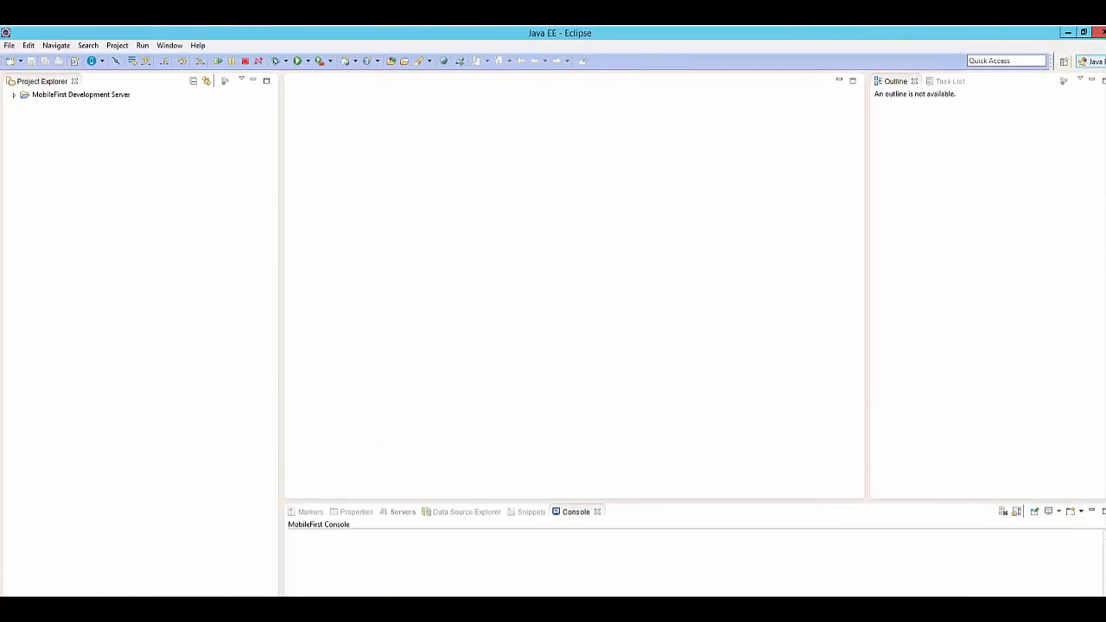
pyautogui.click(14, 95)
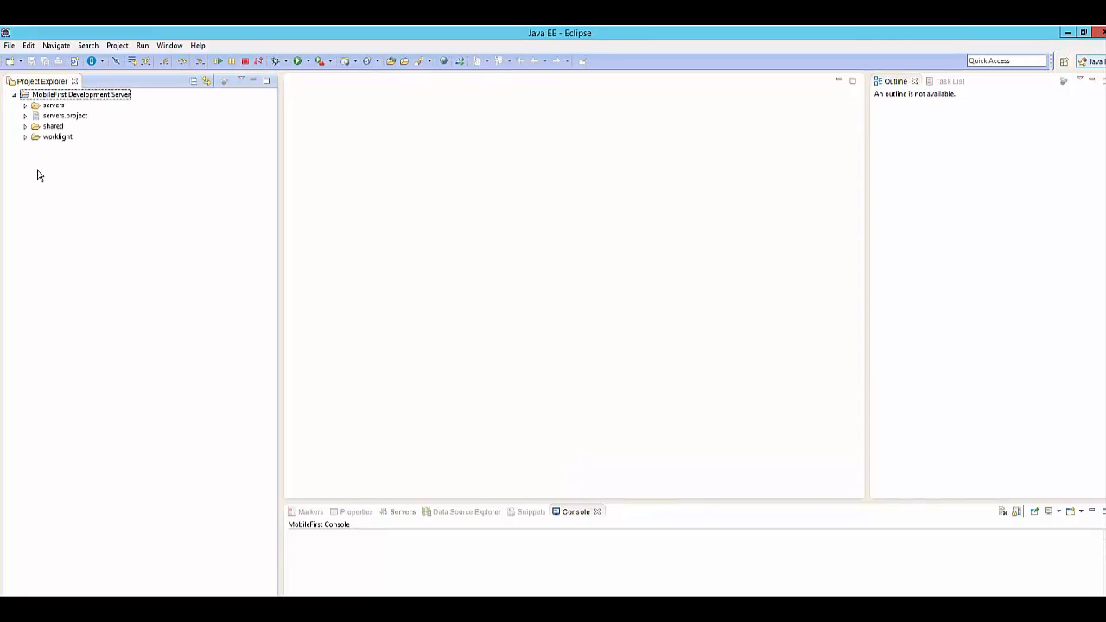
# Start an import using General > Existing Projects into Workspace as the import source.
pyautogui.click(10, 47)
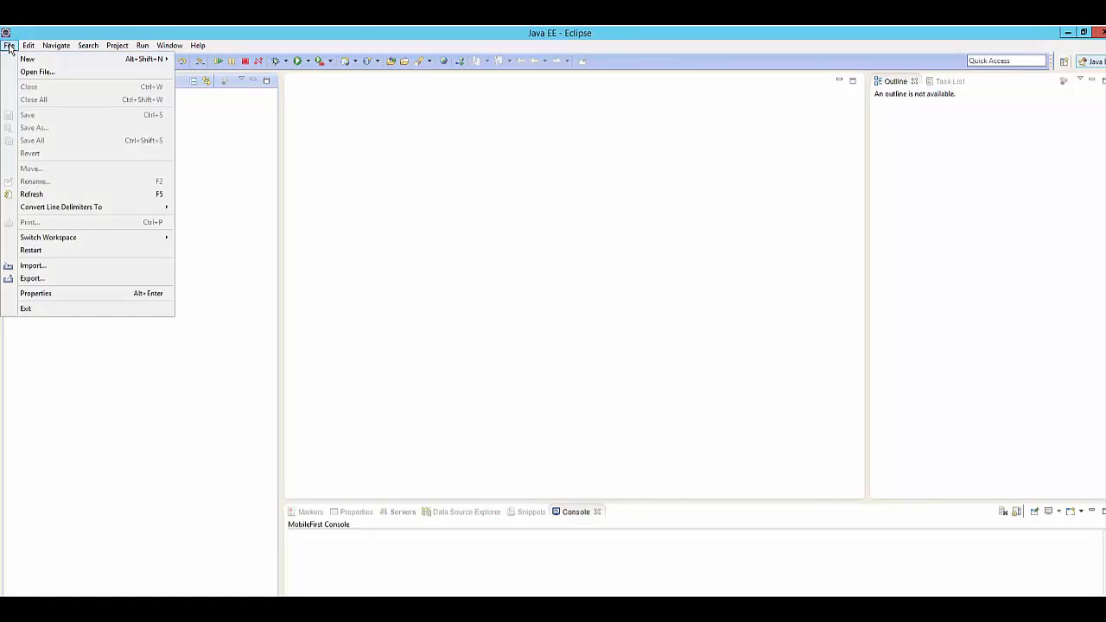
pyautogui.click(48, 267)
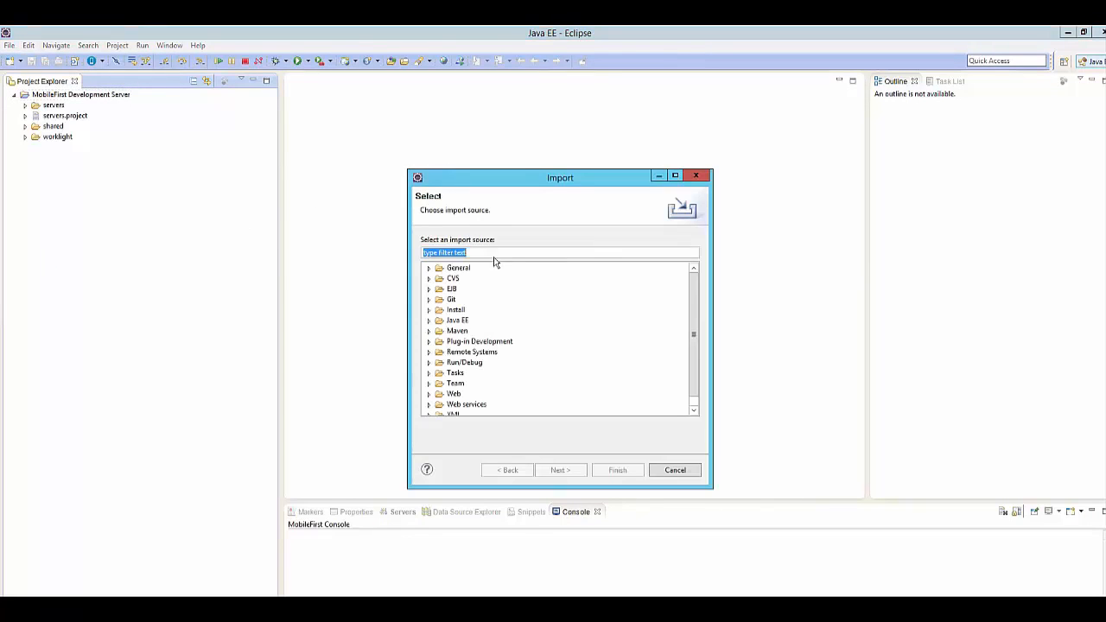
pyautogui.doubleClick(442, 267)
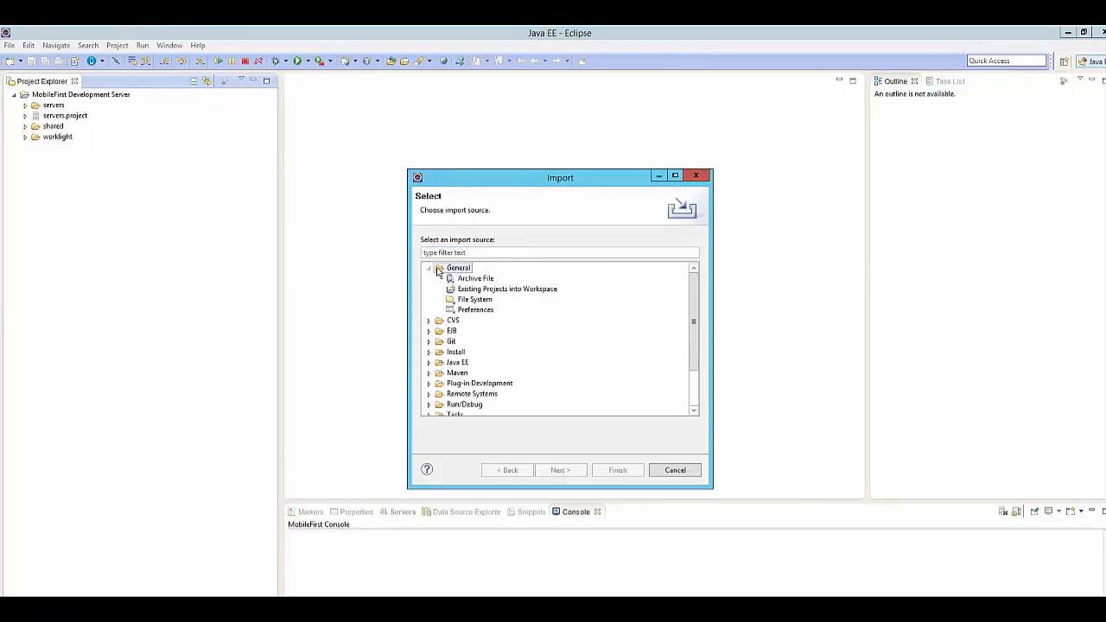
pyautogui.doubleClick(473, 290)
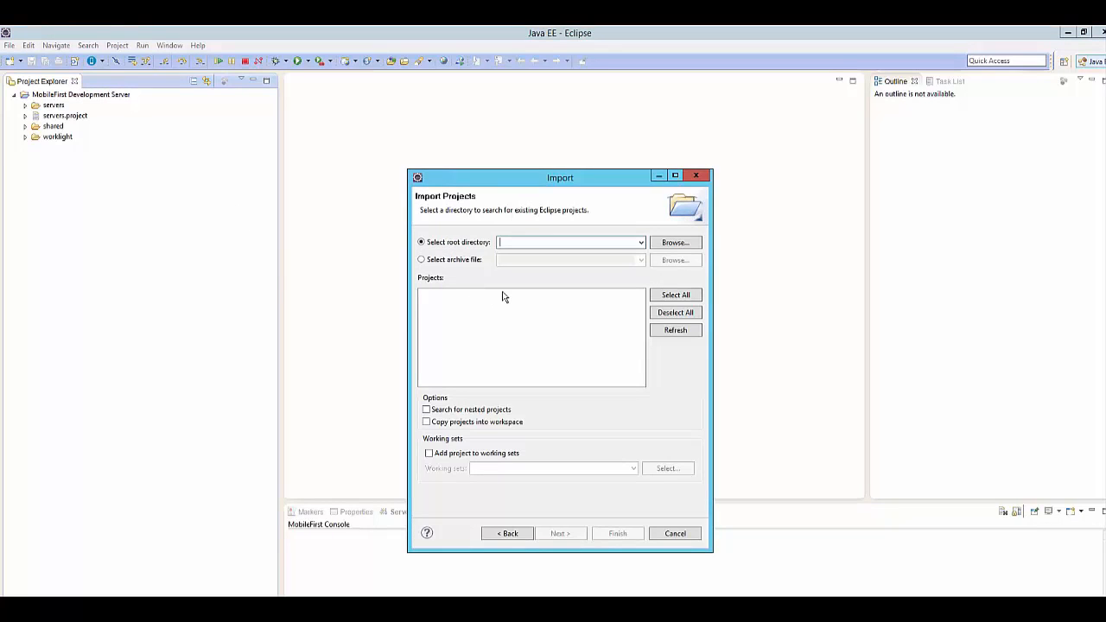
# Set the root directory to C:\IBM\Anywhere and import the MaximoAnywhere project.
pyautogui.click(687, 247)
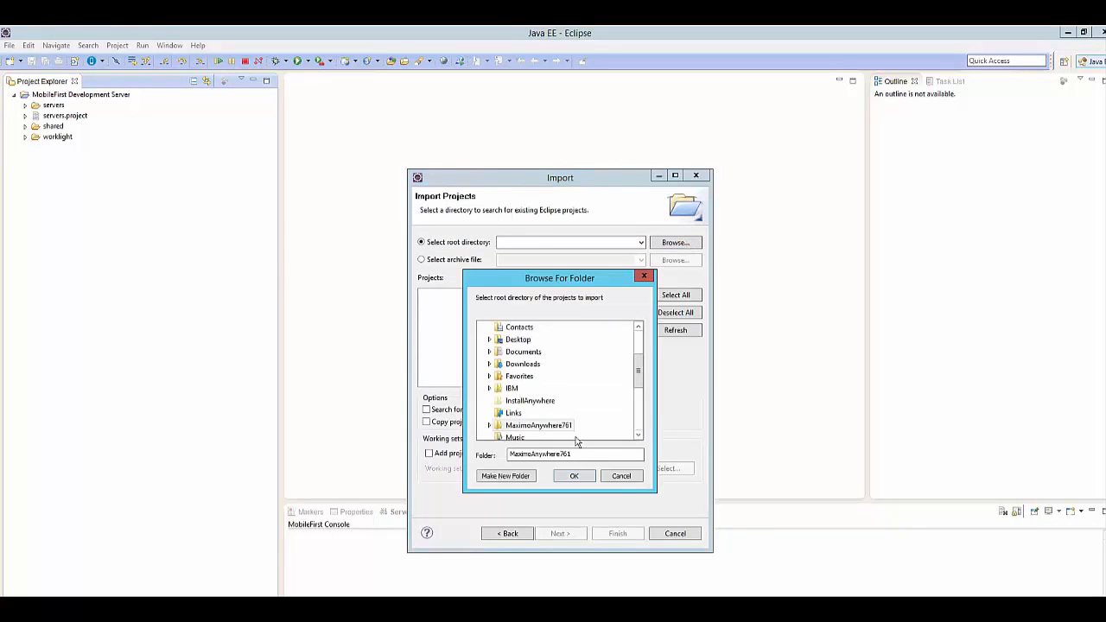
pyautogui.scroll(3, 643, 349)
pyautogui.scroll(-7, 579, 421)
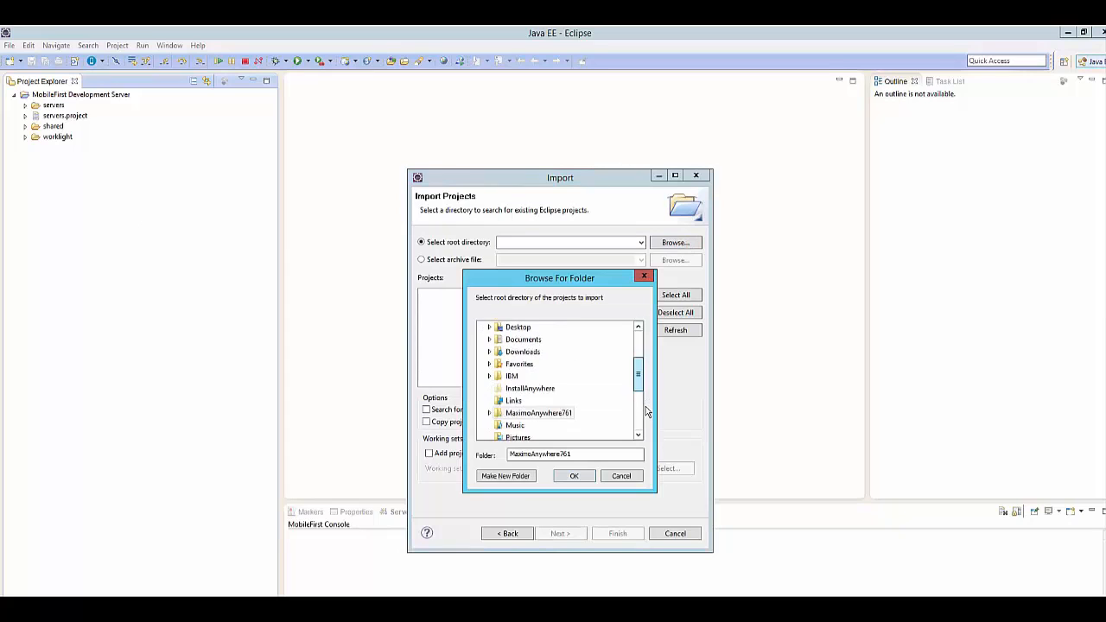
pyautogui.doubleClick(509, 389)
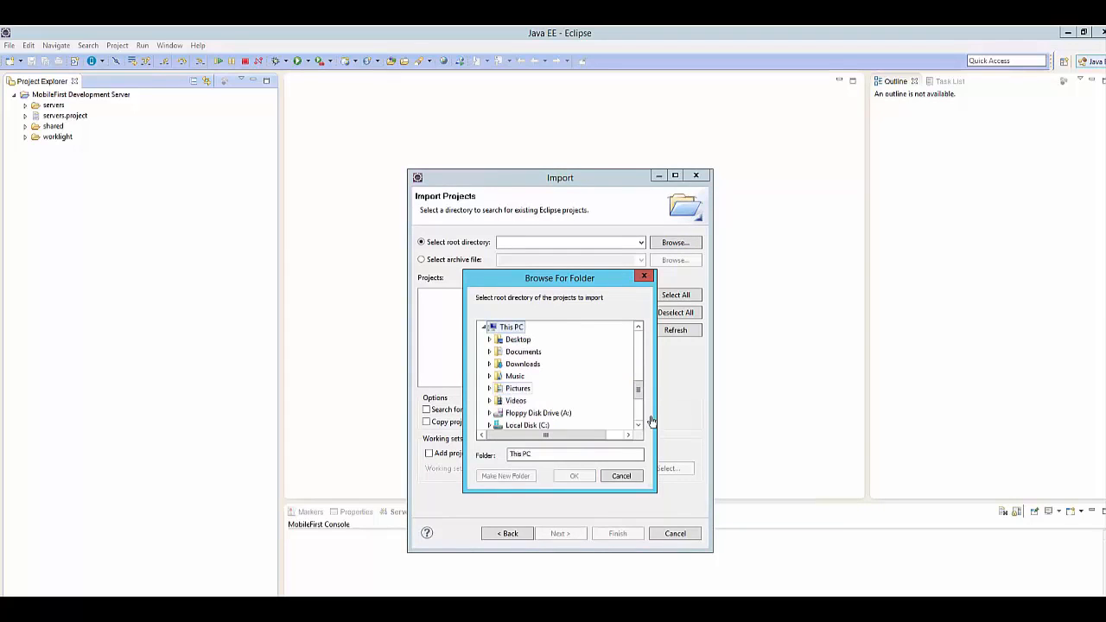
pyautogui.doubleClick(519, 425)
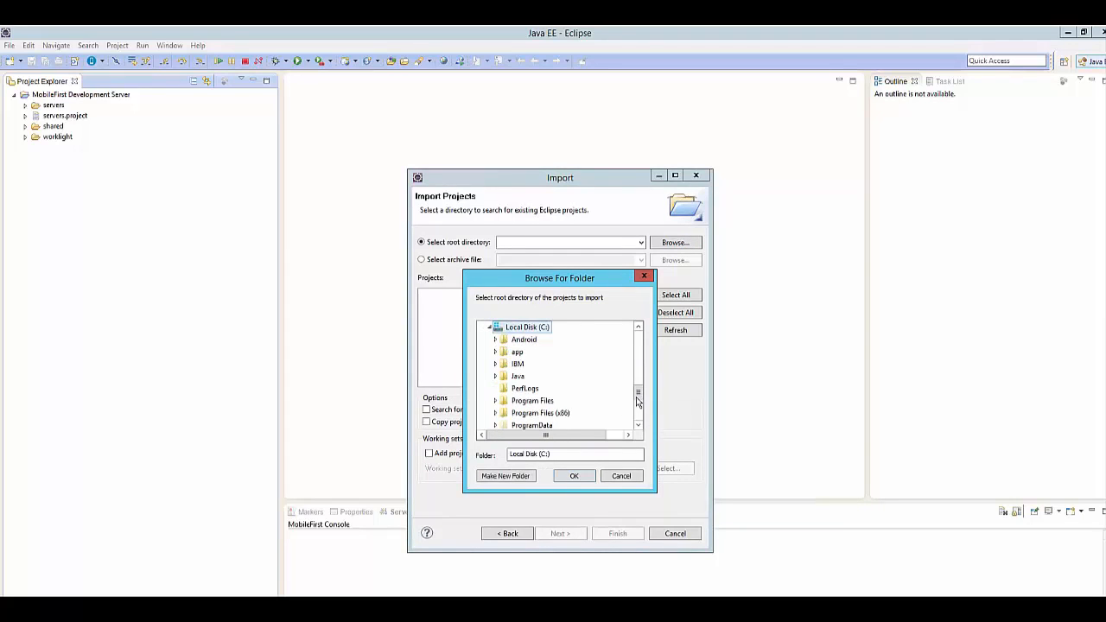
pyautogui.scroll(-1, 510, 365)
pyautogui.doubleClick(517, 352)
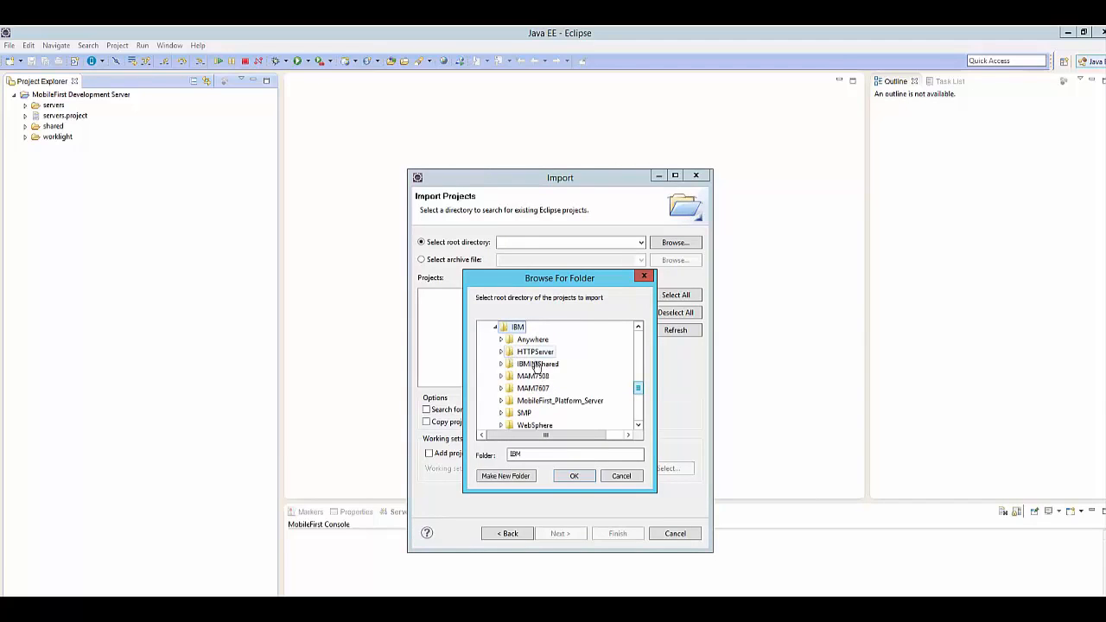
pyautogui.doubleClick(540, 342)
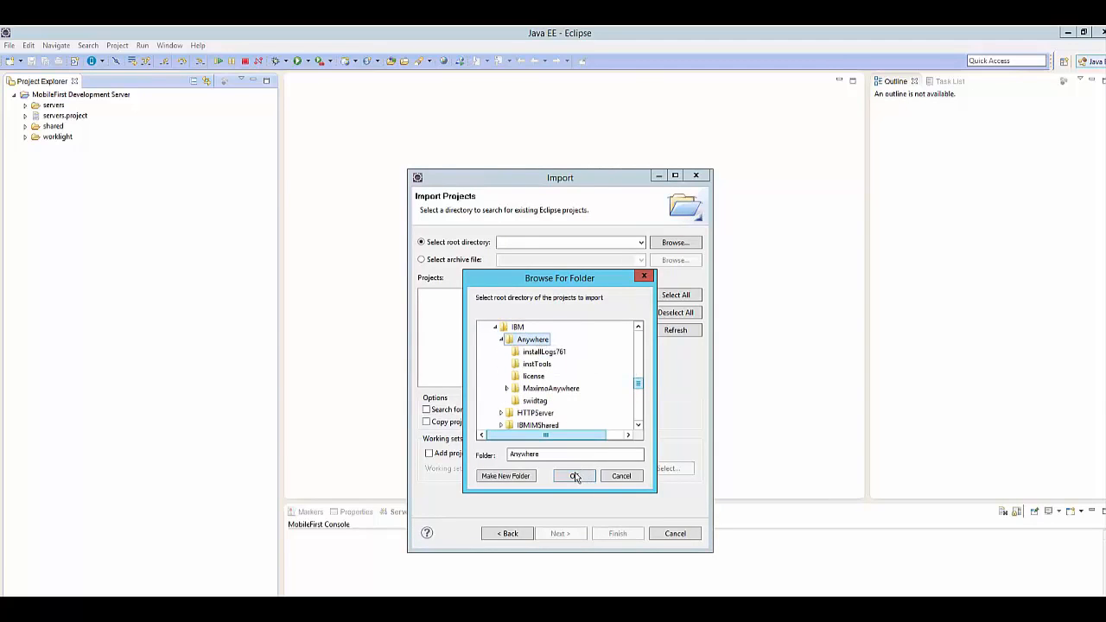
pyautogui.click(574, 476)
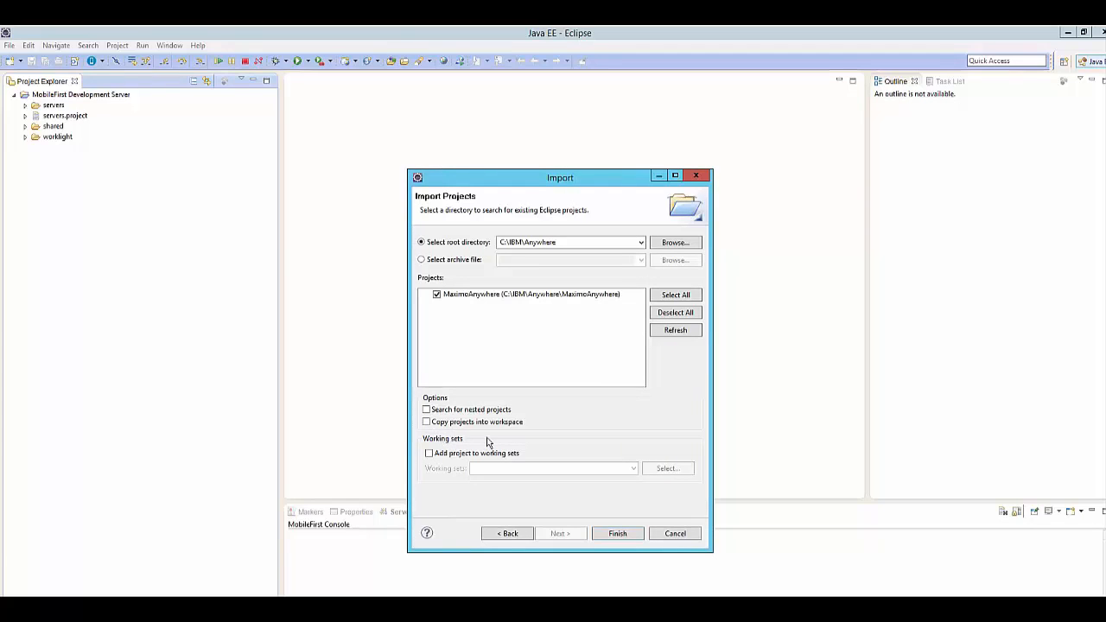
pyautogui.click(618, 534)
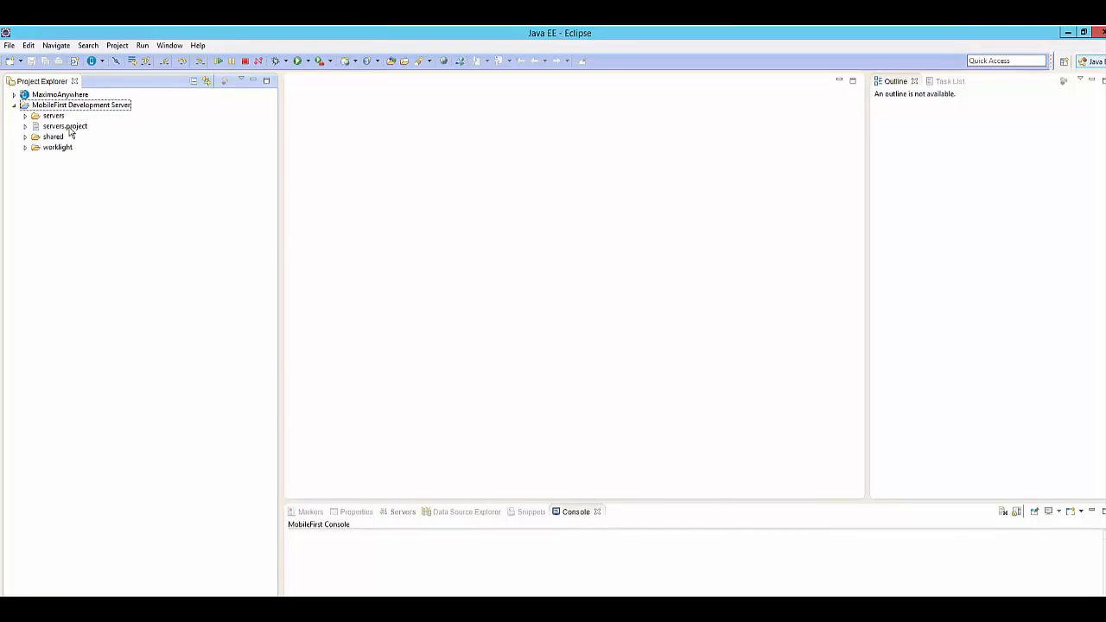
# Expand the MaximoAnywhere project and turn off automatic building.
pyautogui.click(13, 95)
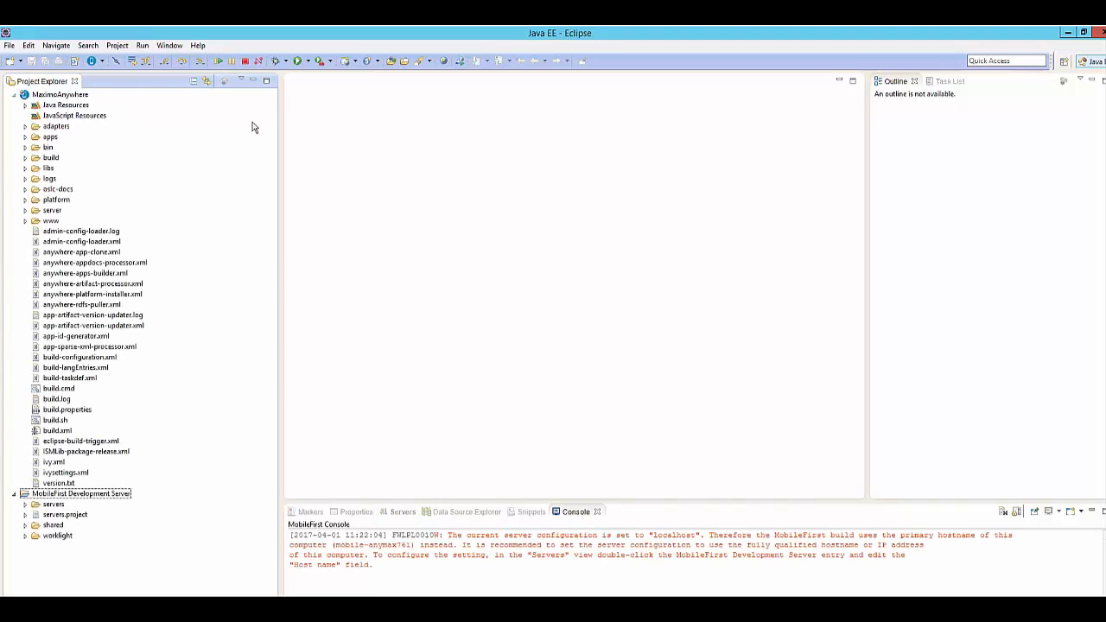
pyautogui.click(115, 46)
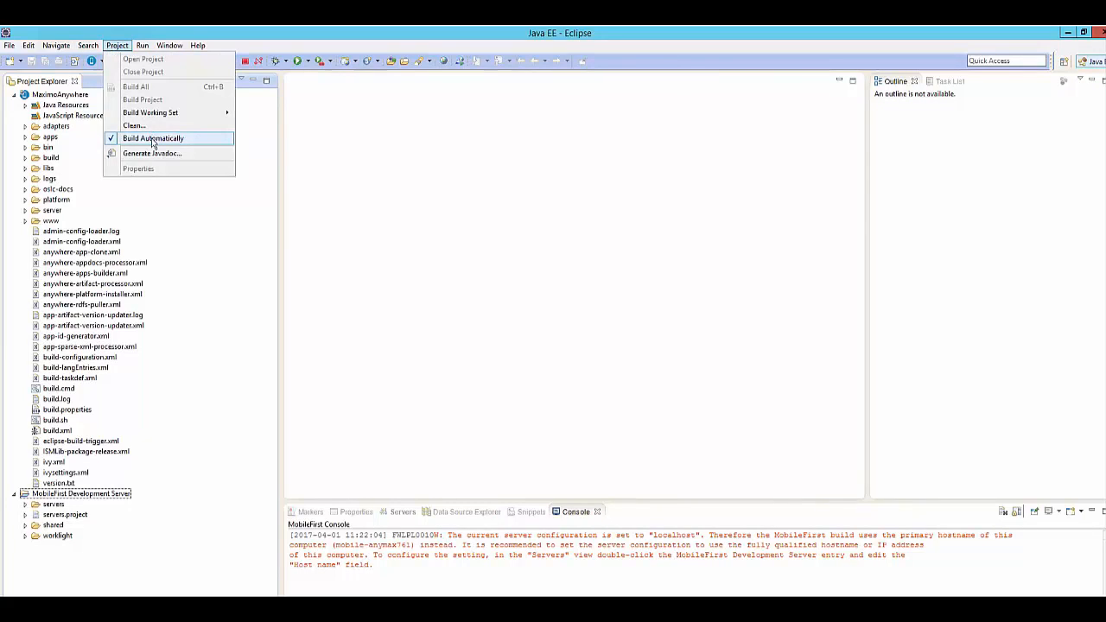
pyautogui.click(153, 140)
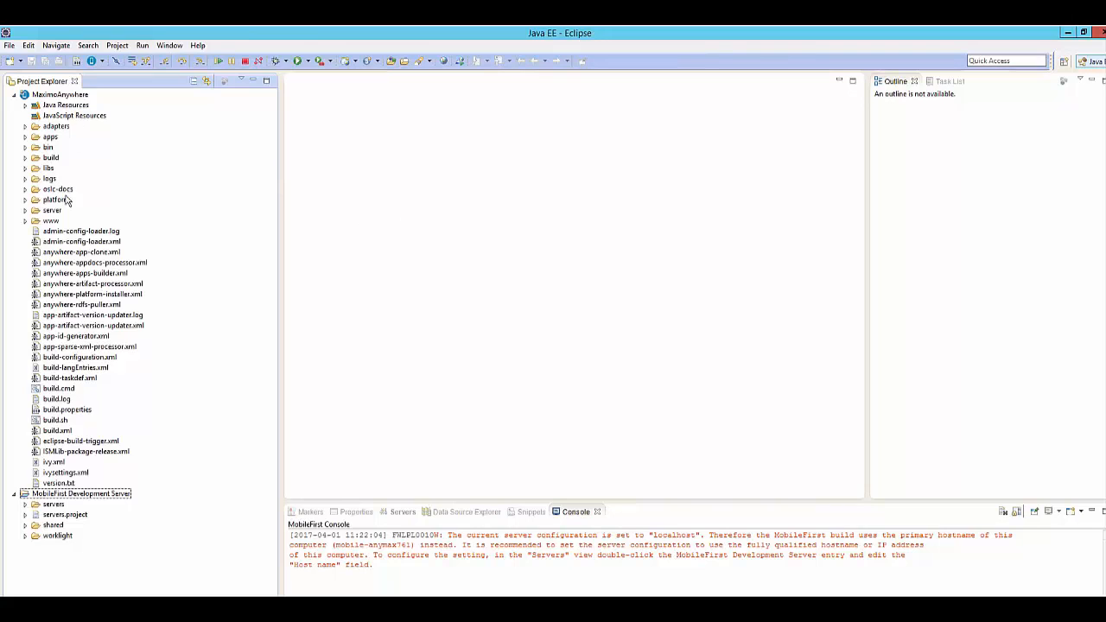
# Open the Ant view from the Ant category of the available views.
pyautogui.click(170, 45)
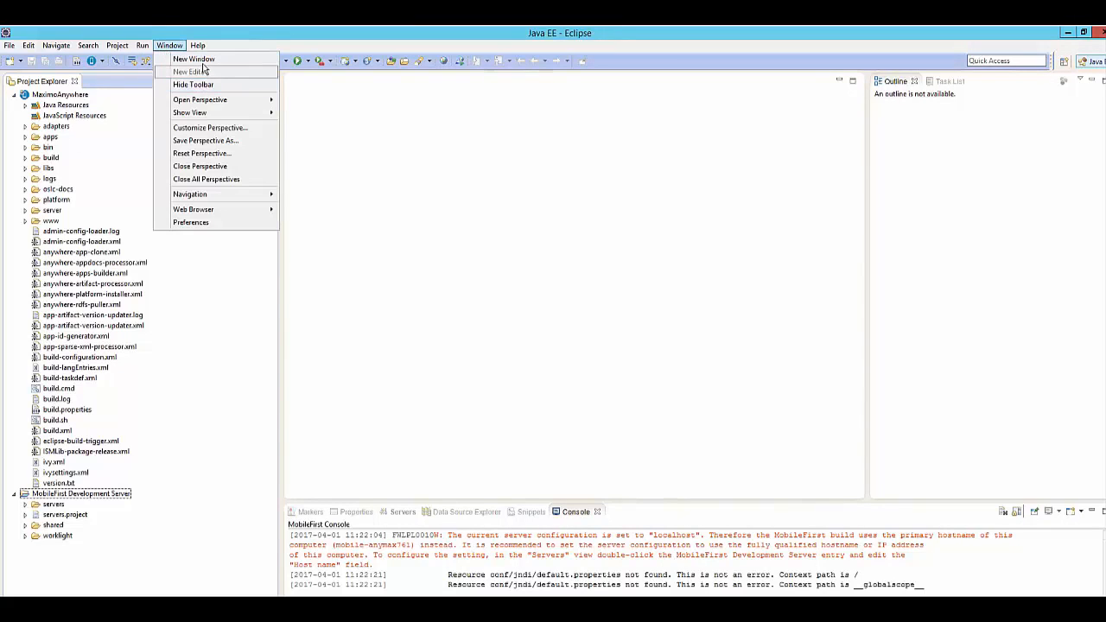
pyautogui.moveTo(240, 114)
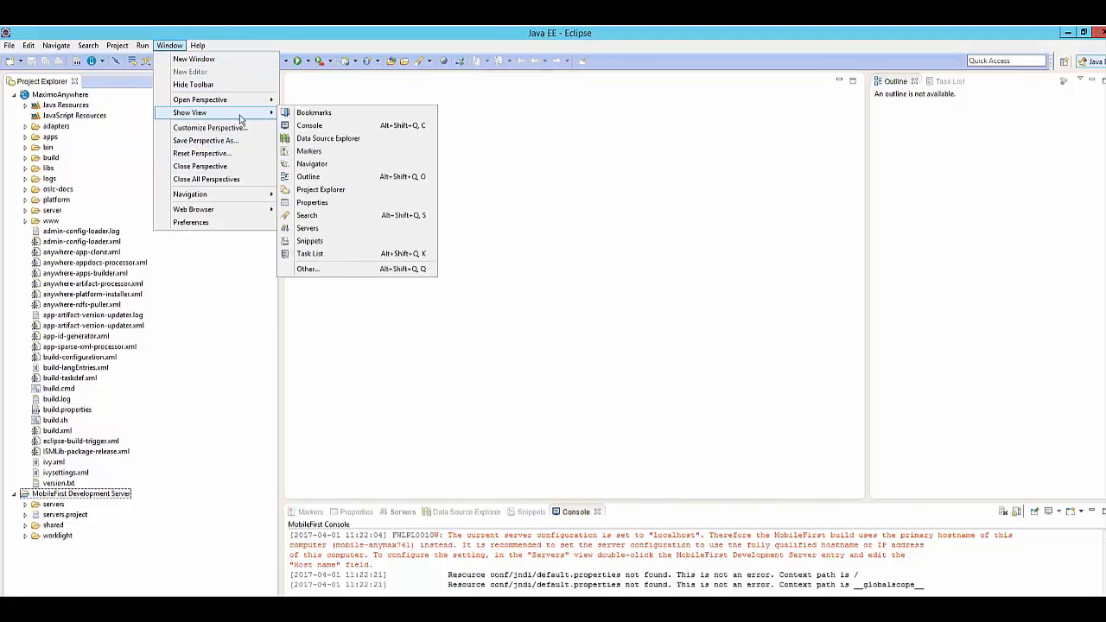
pyautogui.click(315, 270)
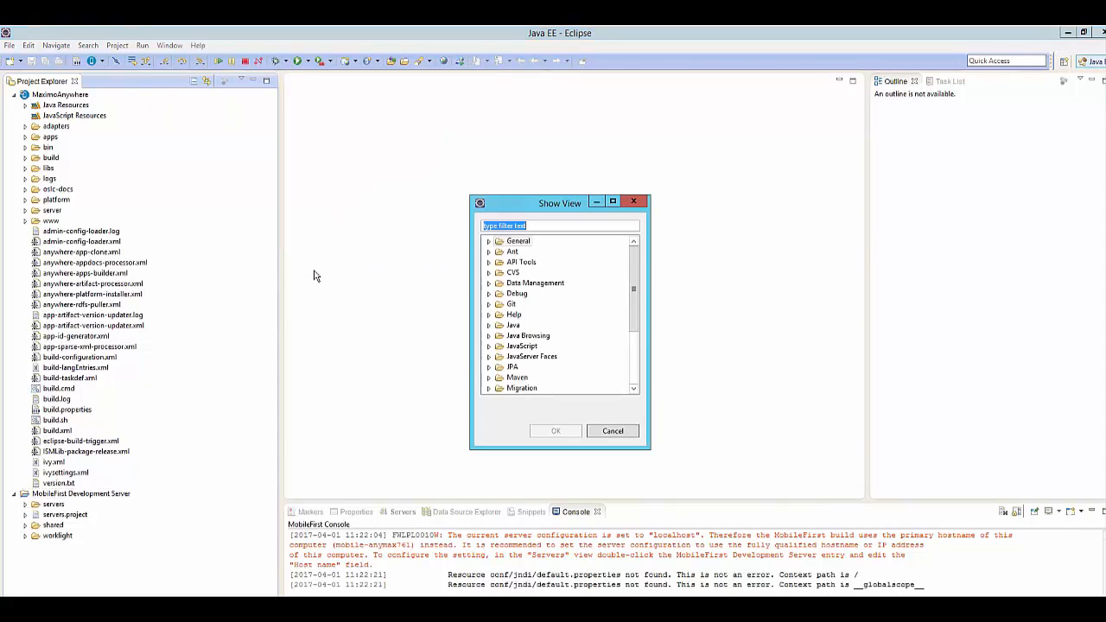
pyautogui.click(489, 252)
pyautogui.click(515, 264)
pyautogui.click(556, 430)
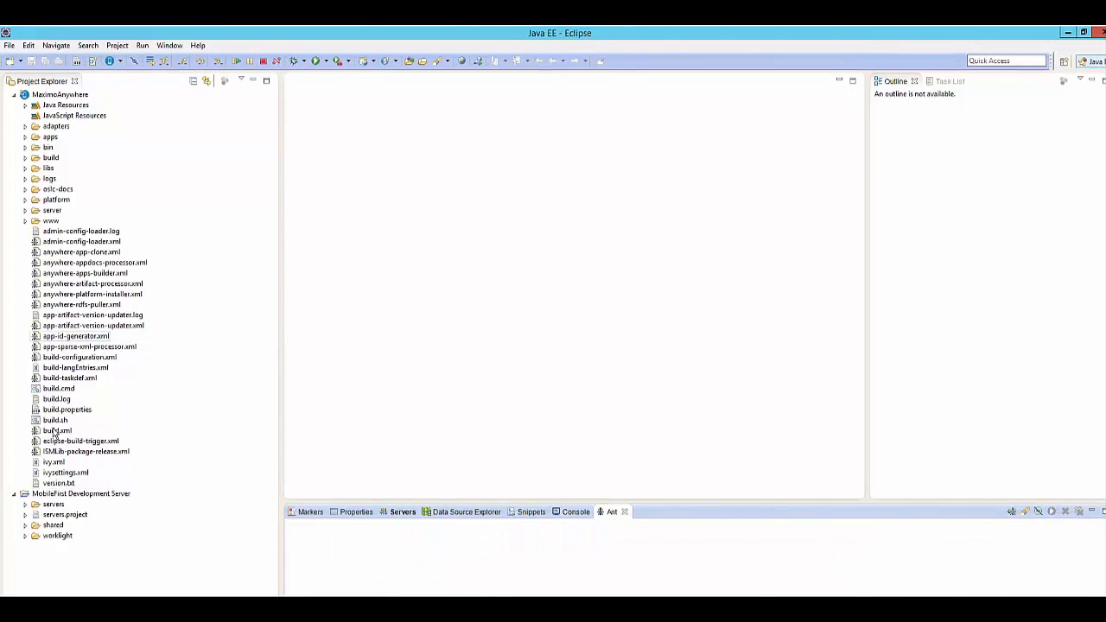
# Add the MaximoAnywhere project's build.xml to the Ant view, inspect its targets, and enlarge the view area.
pyautogui.moveTo(54, 430); pyautogui.dragTo(346, 548)
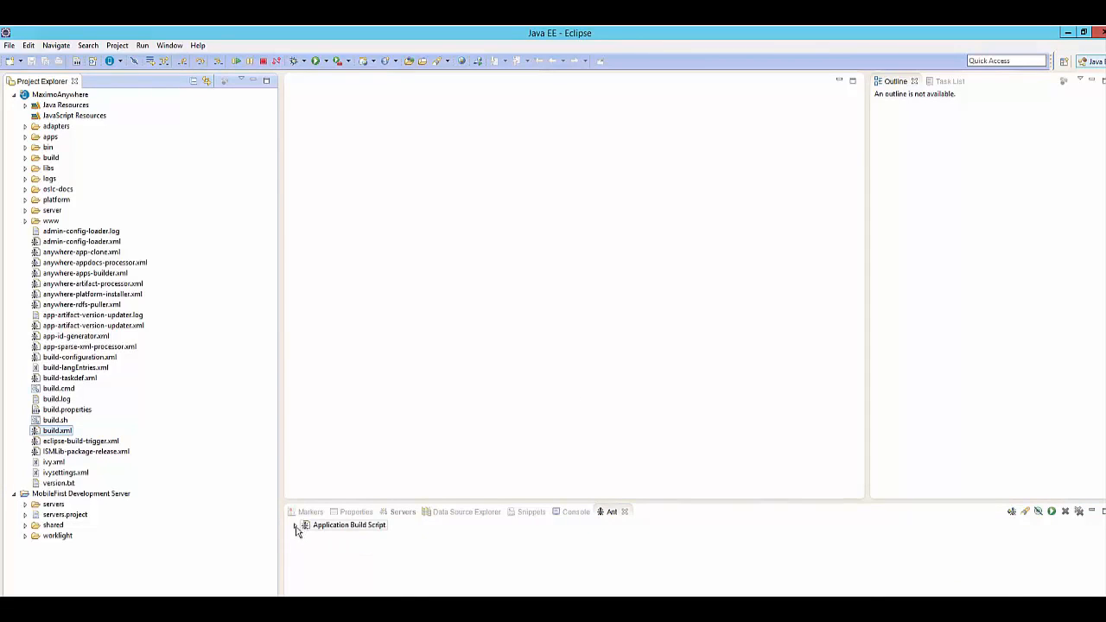
pyautogui.click(297, 525)
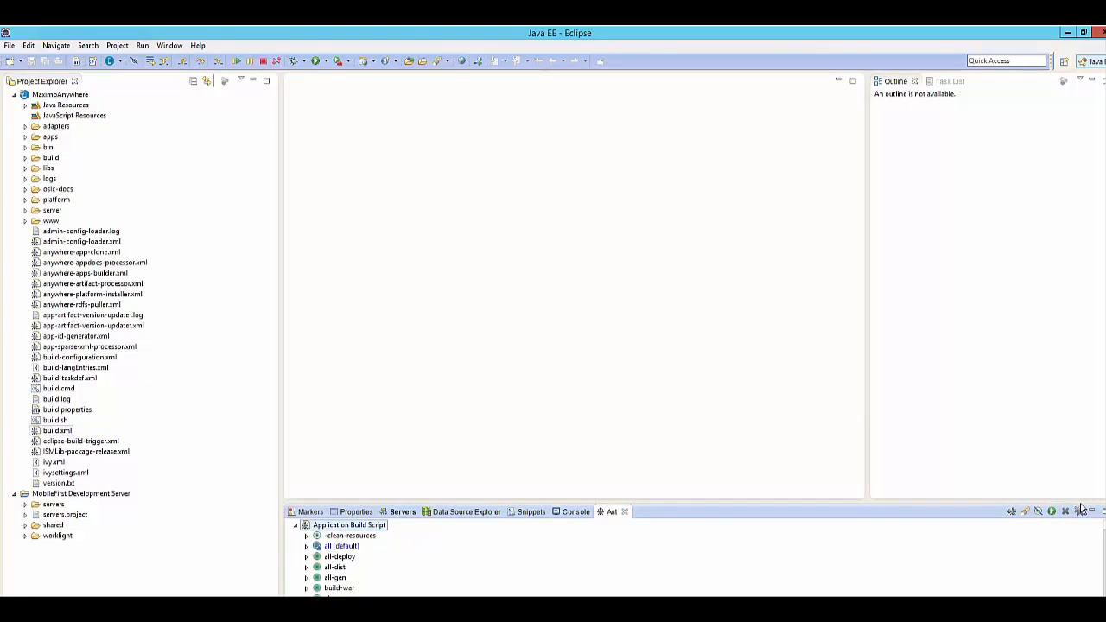
pyautogui.moveTo(1080, 503); pyautogui.dragTo(1058, 397)
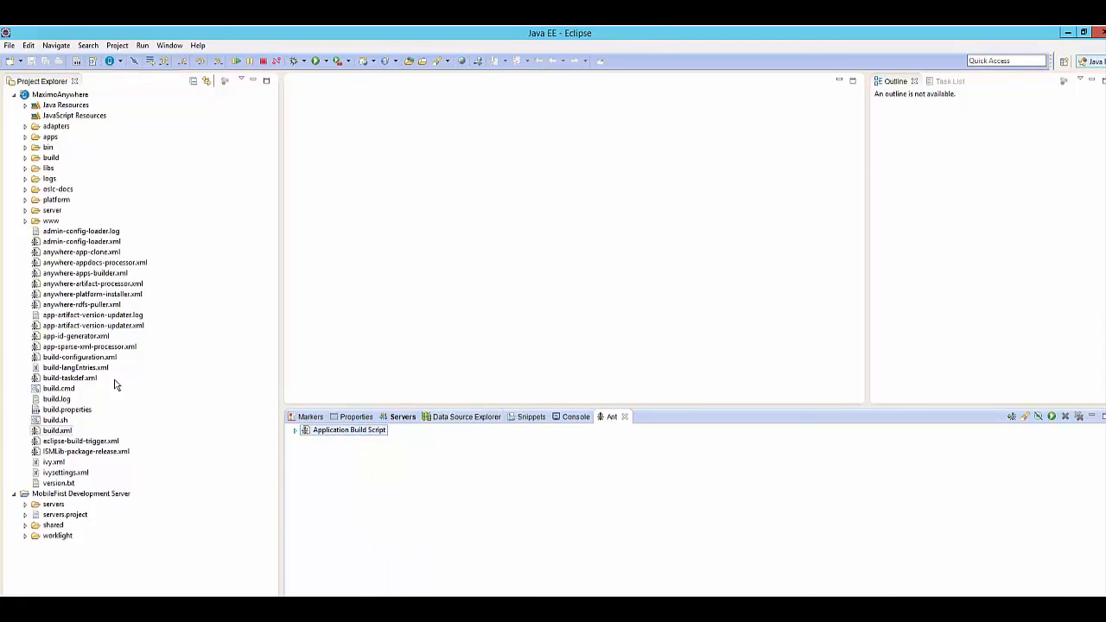
pyautogui.click(295, 430)
# Add admin-config-loader.xml to the Ant view, look over its targets and collapse it again.
pyautogui.moveTo(87, 242); pyautogui.dragTo(443, 484)
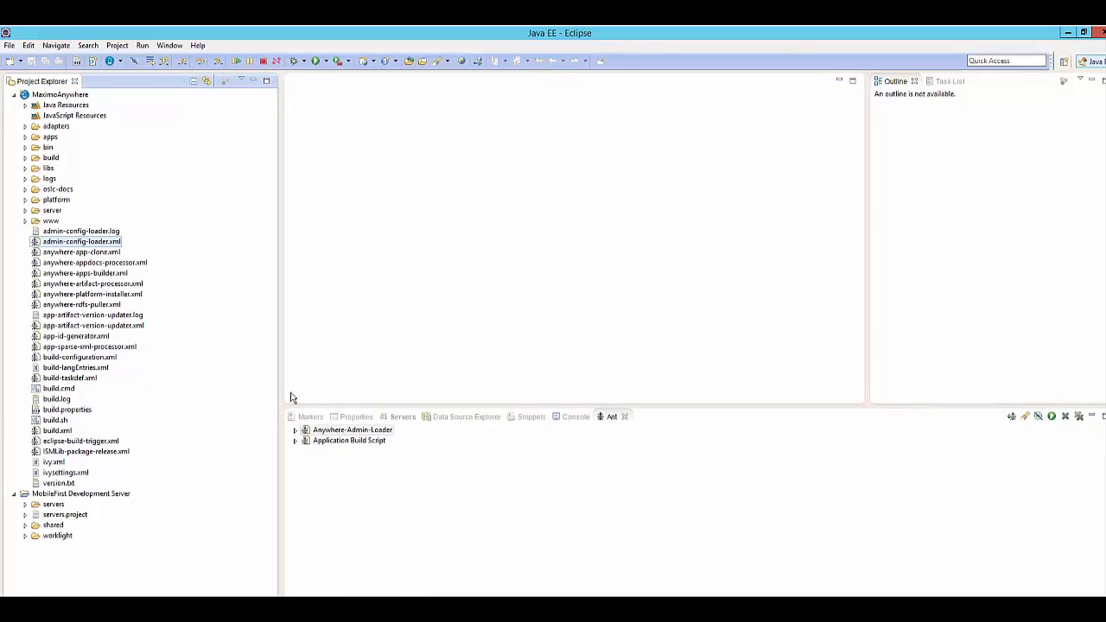
pyautogui.click(296, 430)
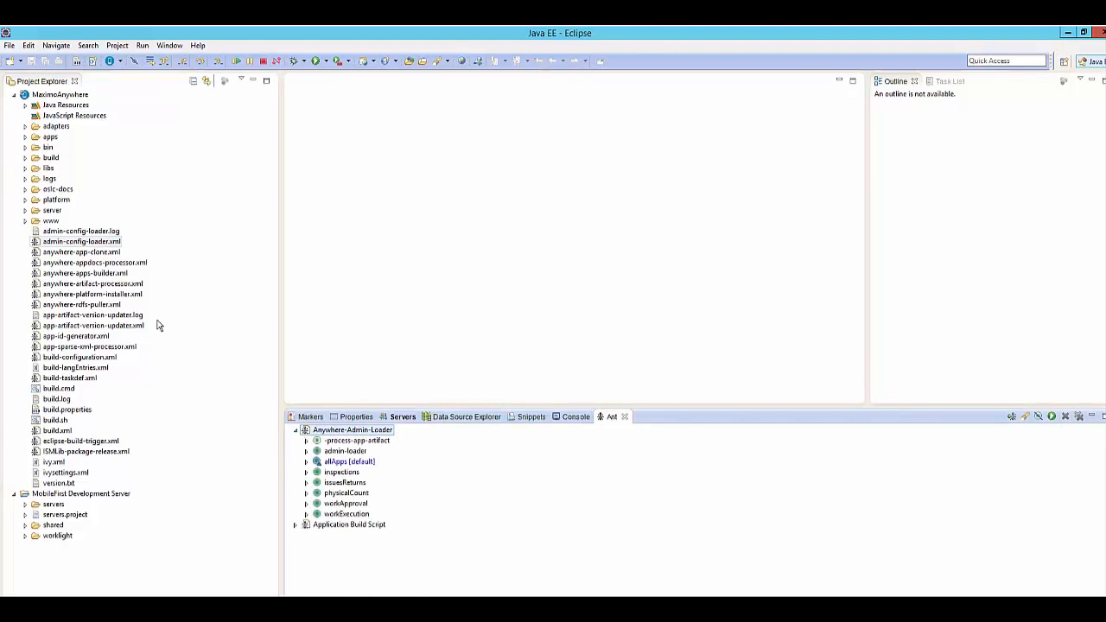
pyautogui.click(296, 431)
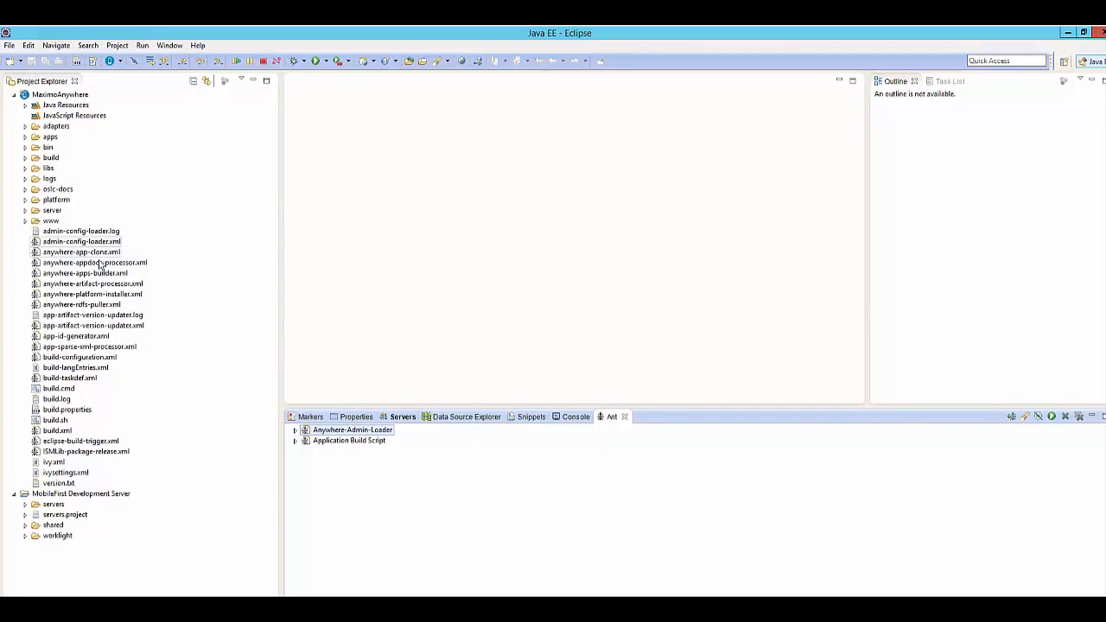
# Add anywhere-app-clone.xml to the Ant view, check its targets and collapse the entry.
pyautogui.moveTo(84, 255); pyautogui.dragTo(348, 508)
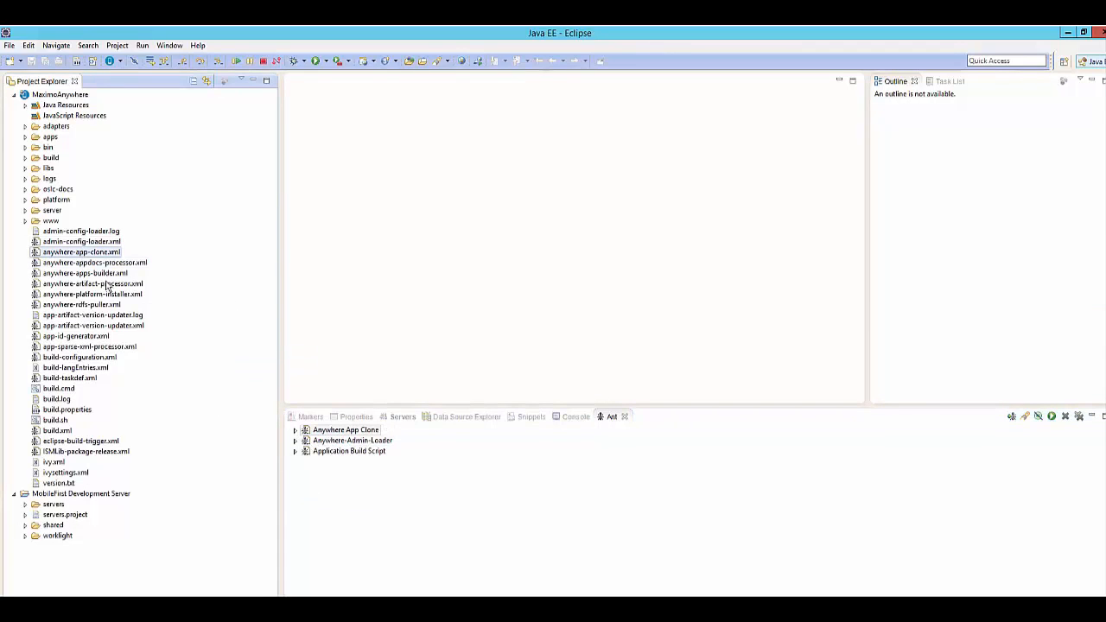
pyautogui.click(297, 431)
pyautogui.click(296, 431)
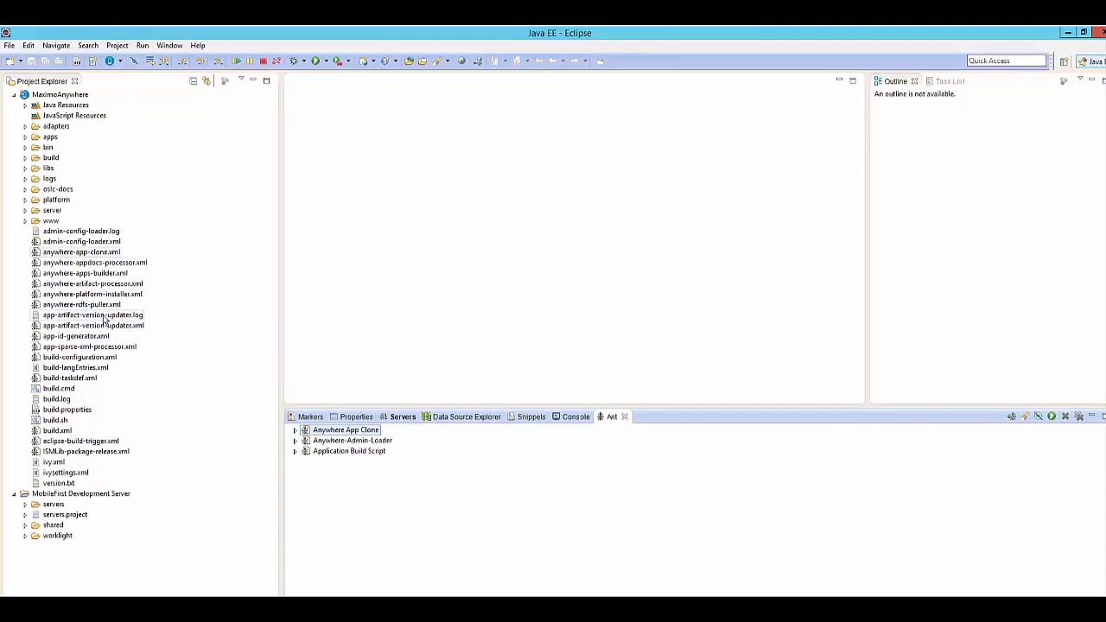
# Add anywhere-rdfs-puller.xml to the Ant view, expand it to see its targets and collapse it.
pyautogui.moveTo(106, 306); pyautogui.dragTo(357, 474)
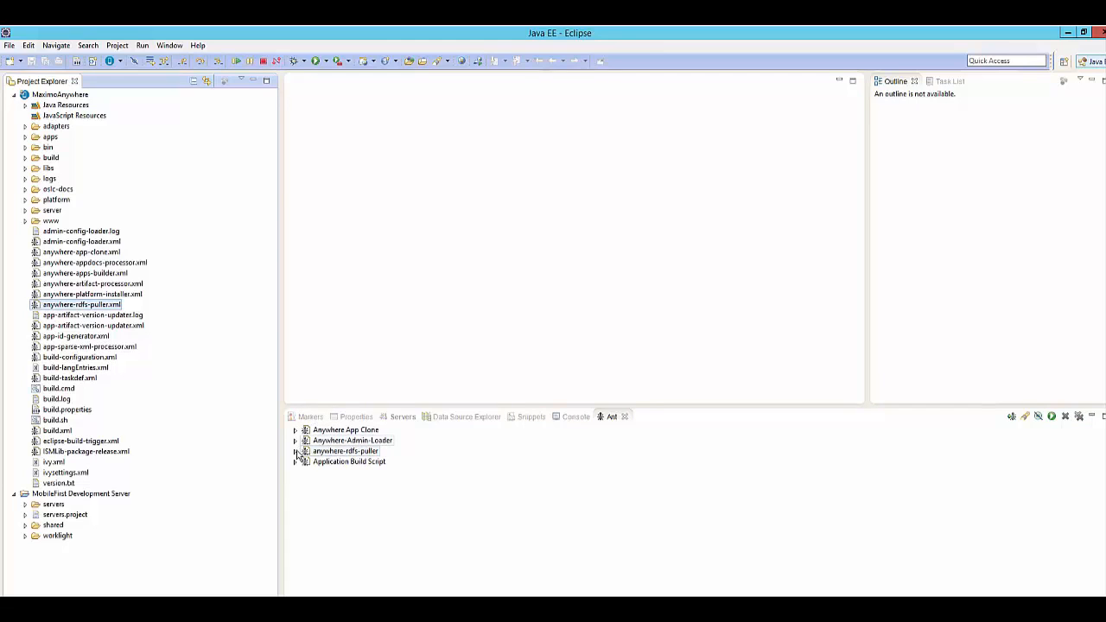
pyautogui.click(296, 451)
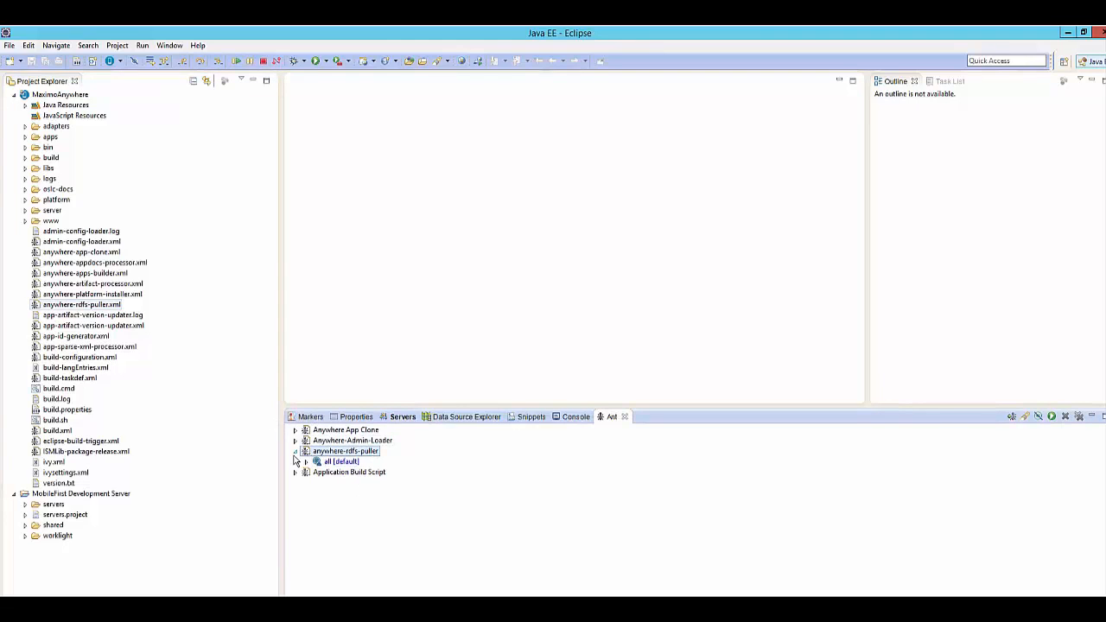
pyautogui.click(295, 451)
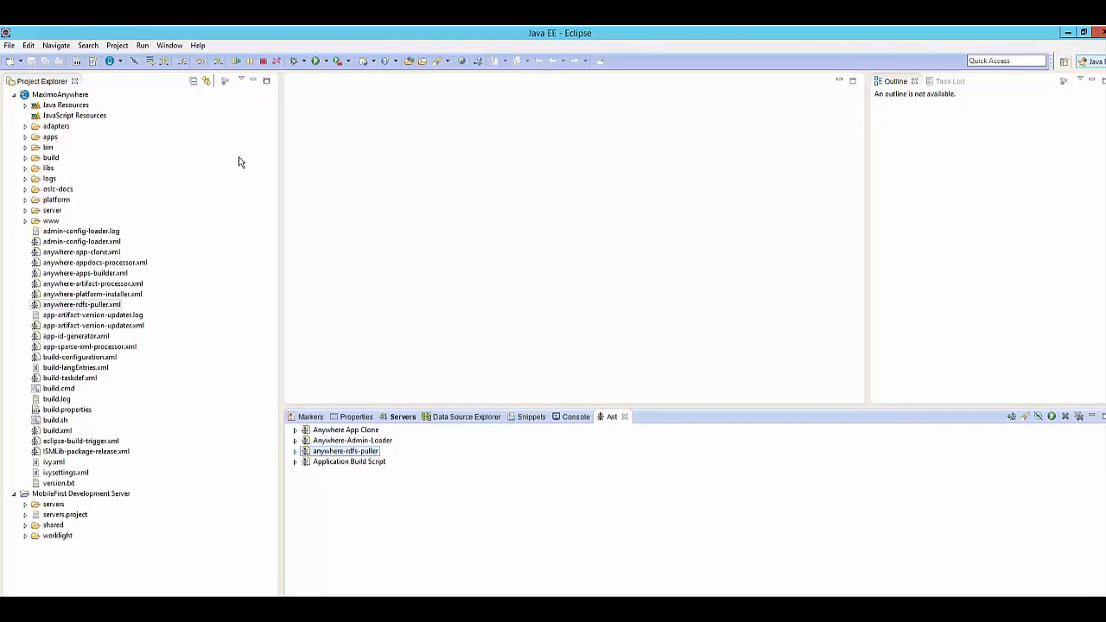
# Open build.properties as source text and review its Android SDK, adapter connection, platform and Worklight server settings.
pyautogui.doubleClick(62, 410)
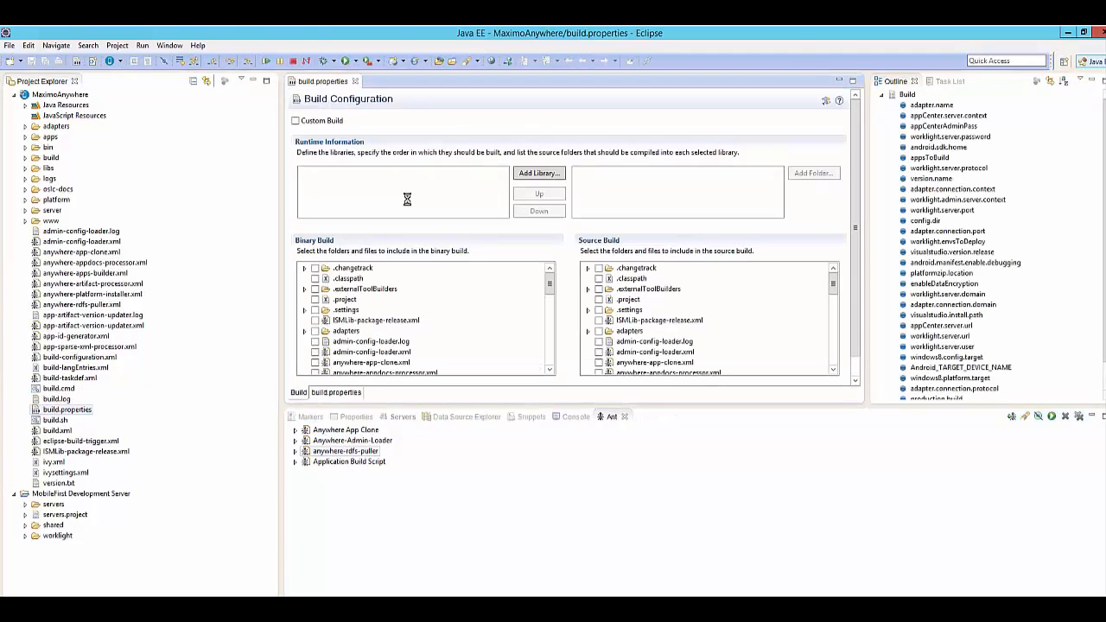
pyautogui.click(349, 394)
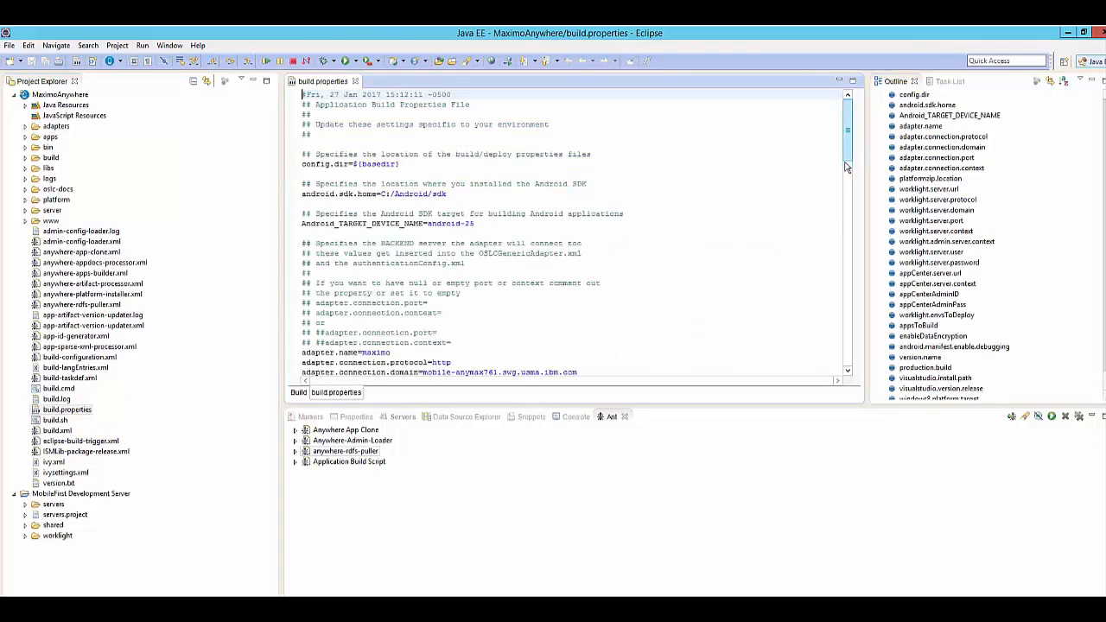
pyautogui.scroll(-5, 847, 171)
pyautogui.scroll(-1, 848, 171)
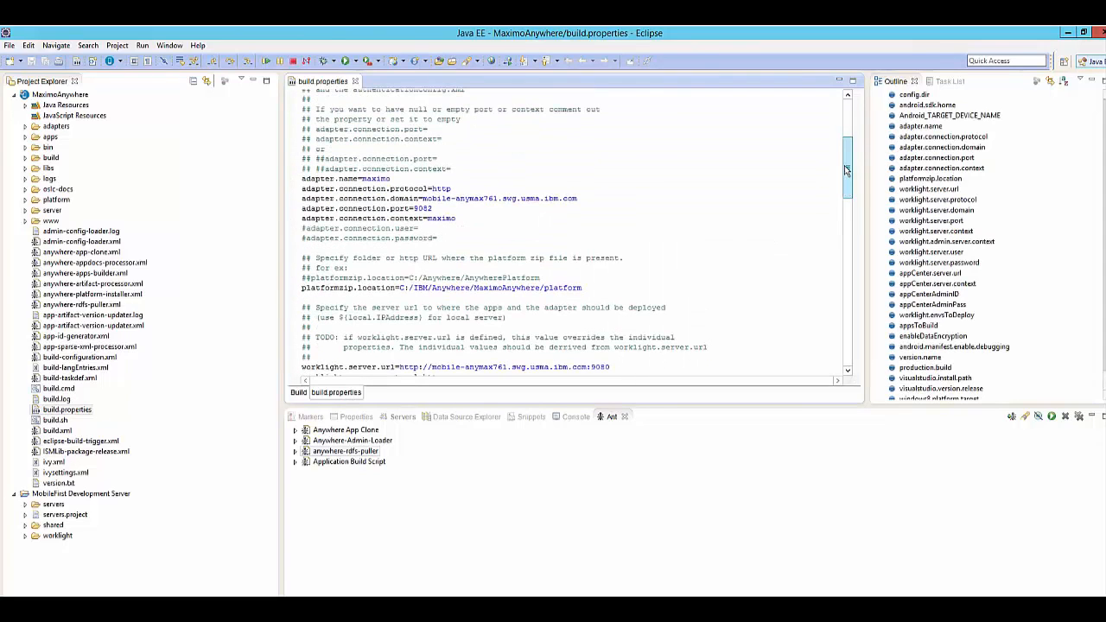
pyautogui.scroll(-3, 846, 171)
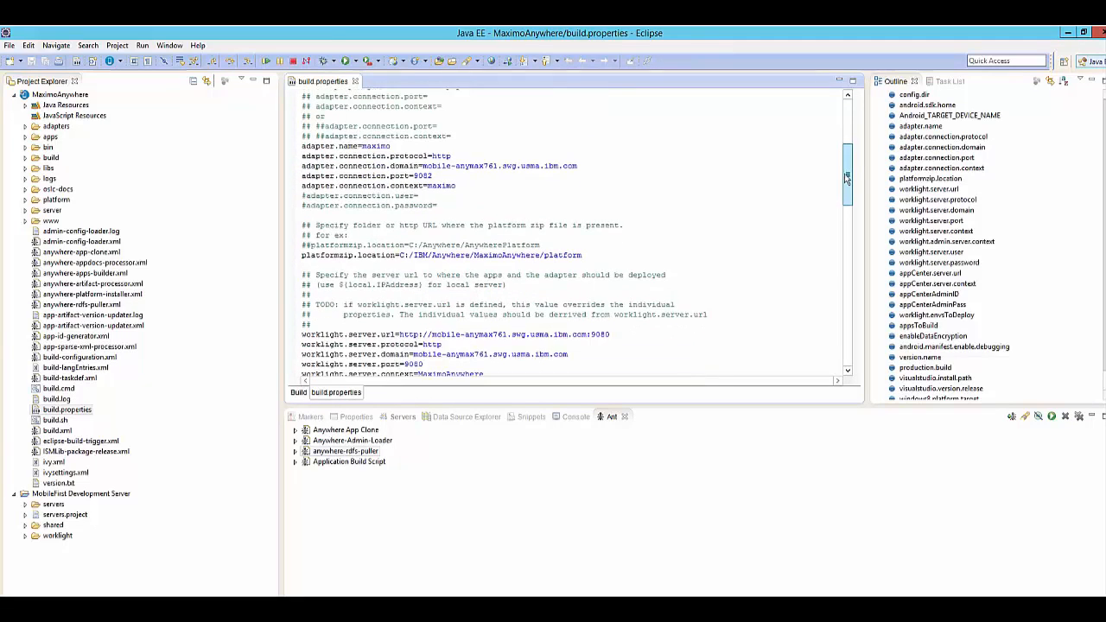
pyautogui.moveTo(847, 189); pyautogui.dragTo(843, 121)
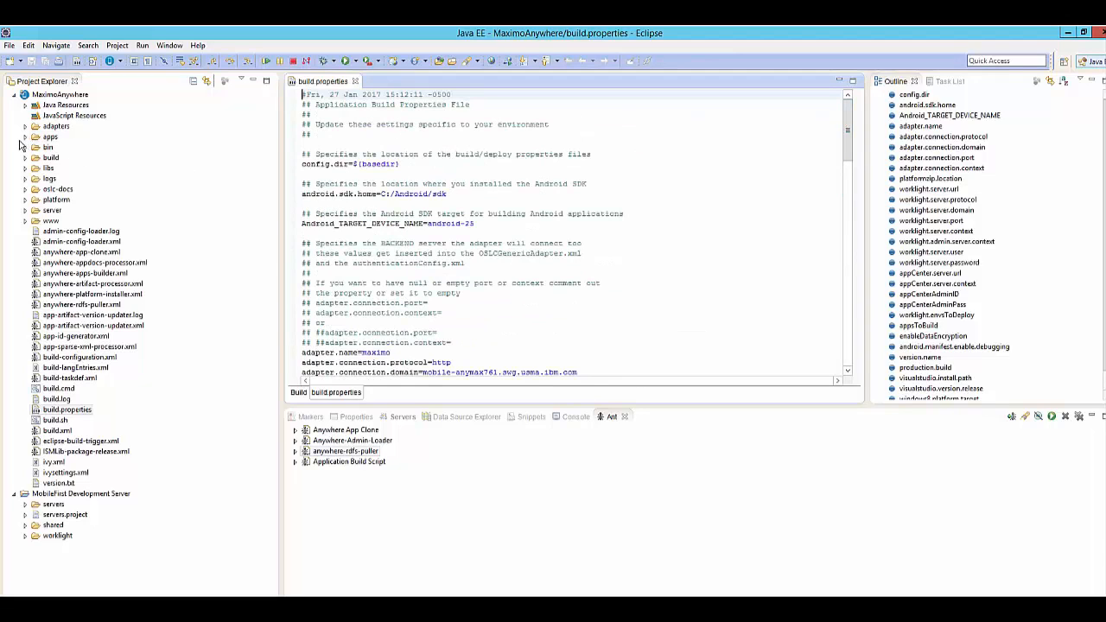
# Show the MobileFirst console output and expand the apps and adapters folders of the MaximoAnywhere project.
pyautogui.click(568, 424)
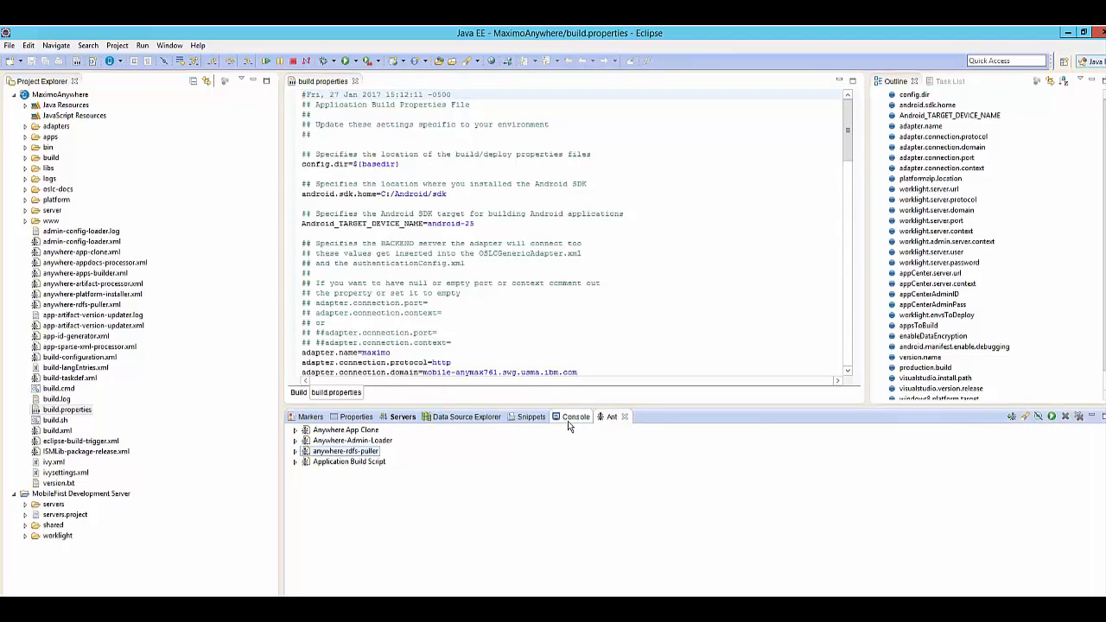
pyautogui.click(569, 423)
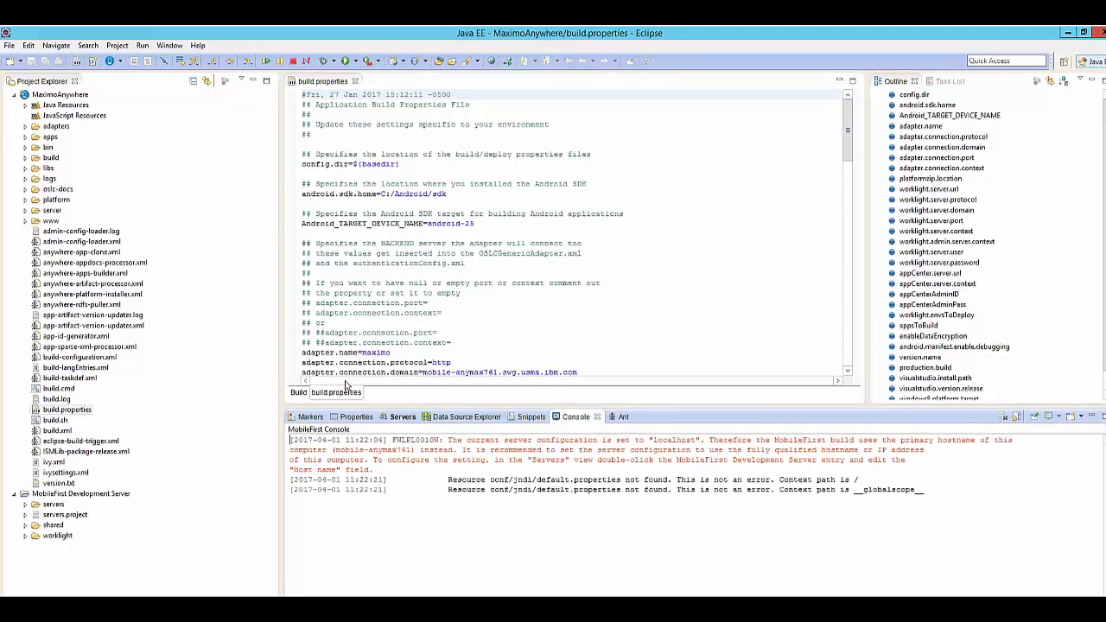
pyautogui.click(24, 137)
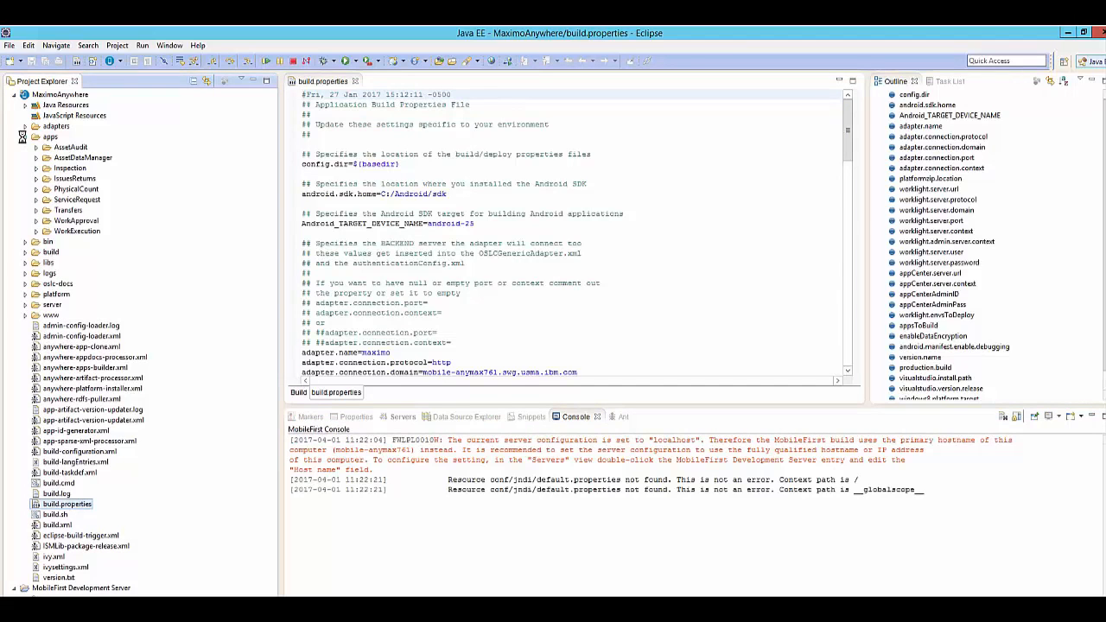
pyautogui.click(24, 126)
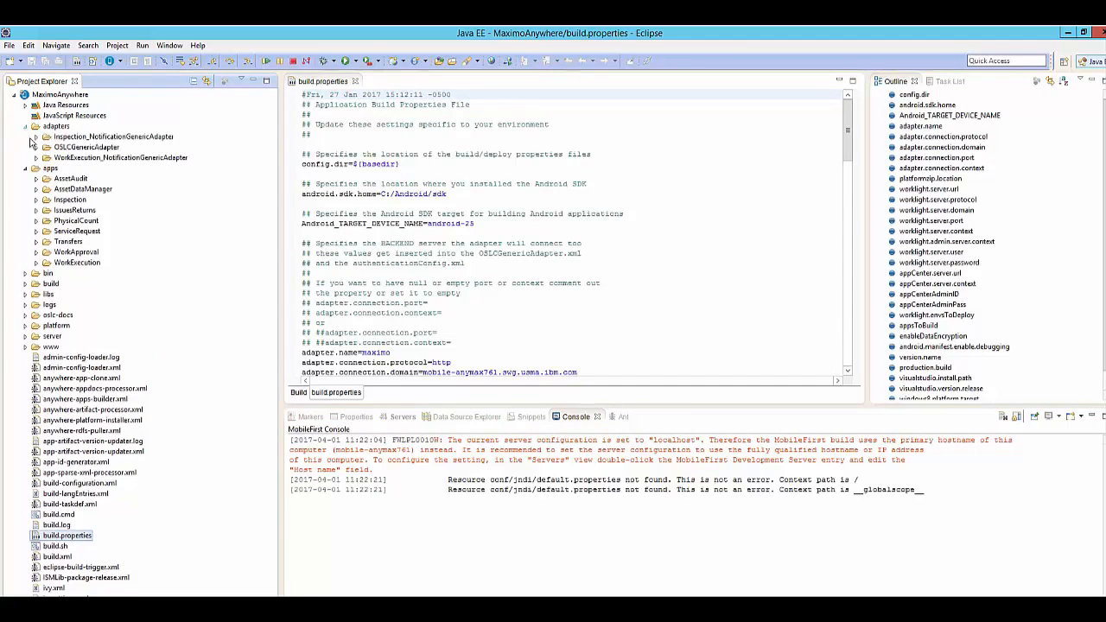
# Deploy the OSLCGenericAdapter as a MobileFirst adapter.
pyautogui.rightClick(78, 149)
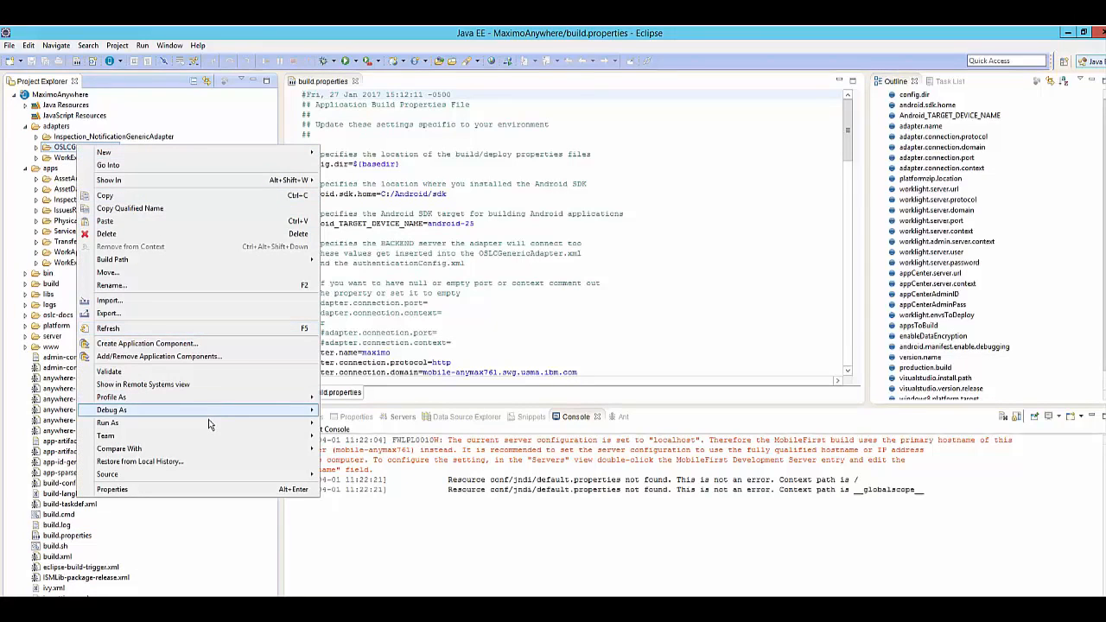
pyautogui.moveTo(209, 424)
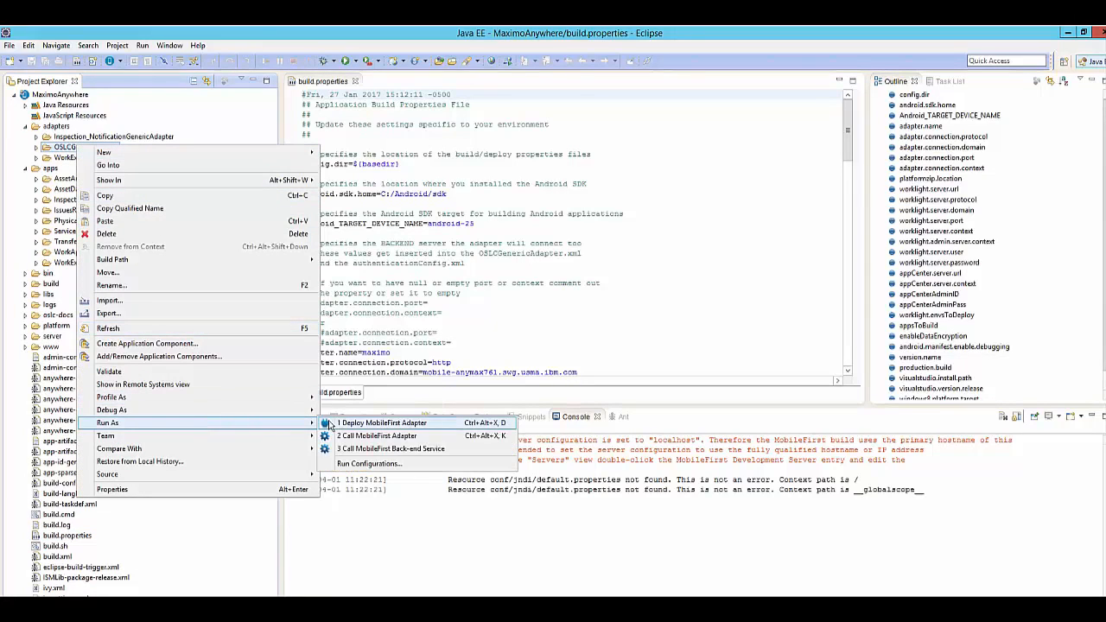
pyautogui.click(328, 421)
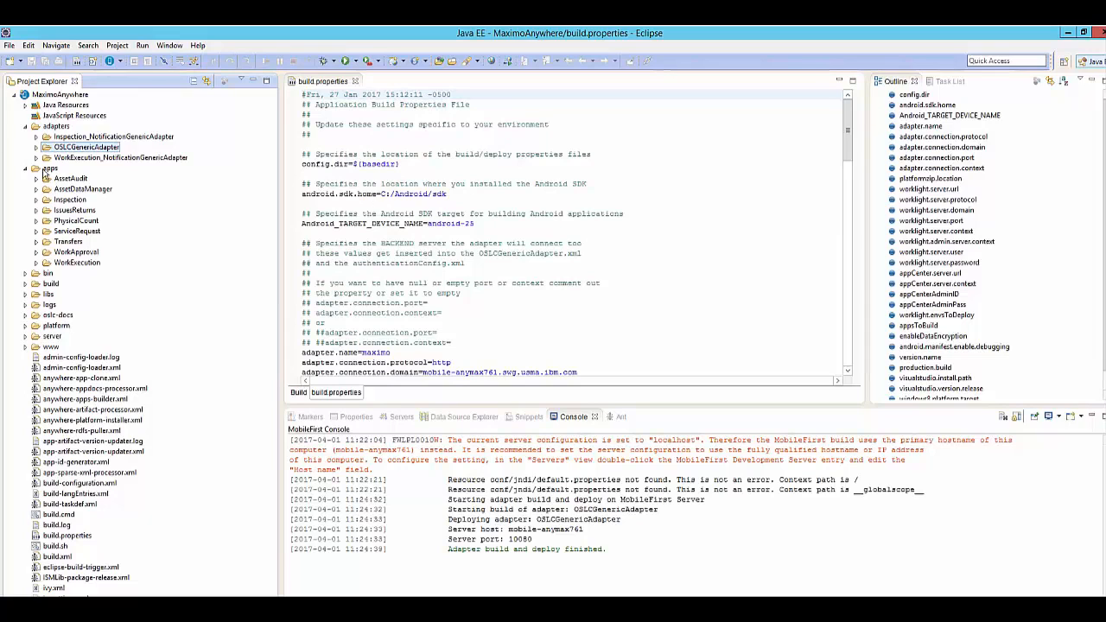
# Run the WorkExecution app on the MobileFirst Development Server and review its build output in the console.
pyautogui.rightClick(76, 261)
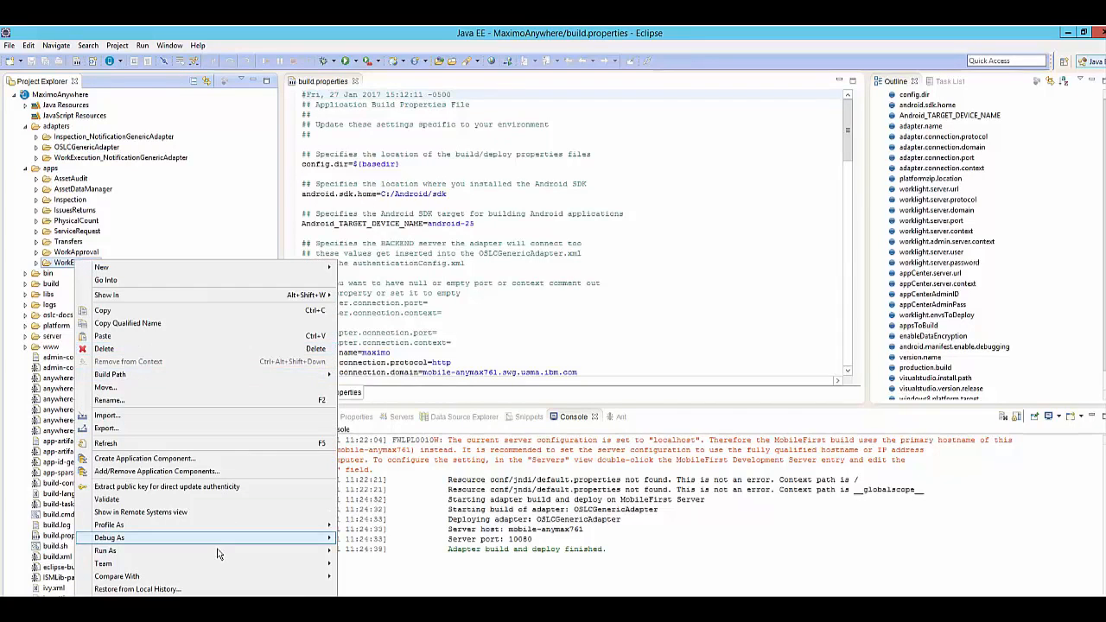
pyautogui.moveTo(214, 554)
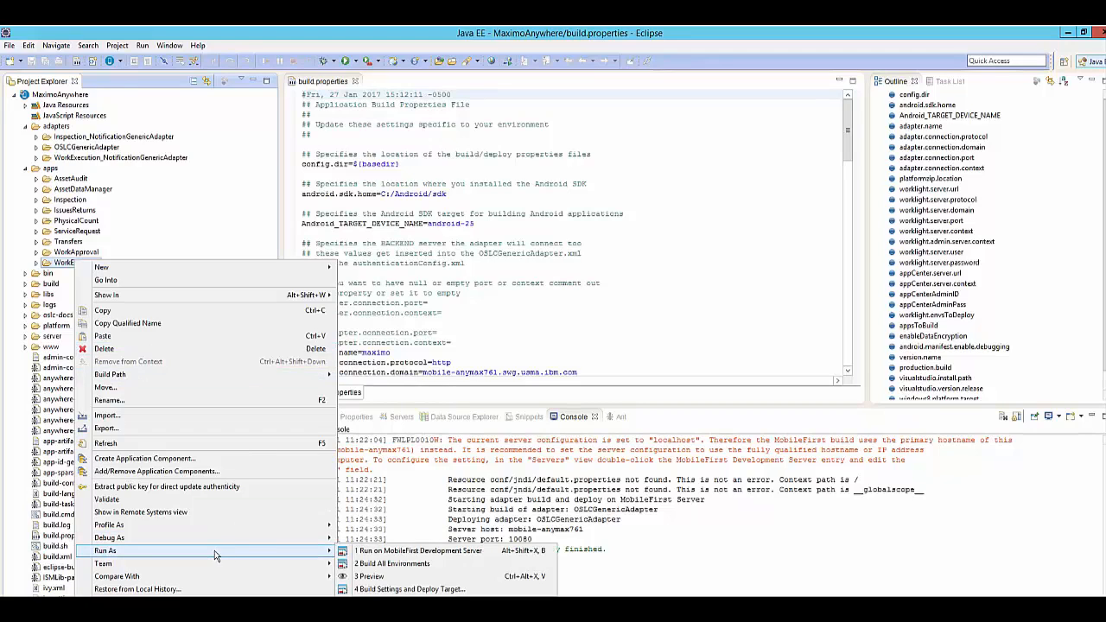
pyautogui.click(400, 560)
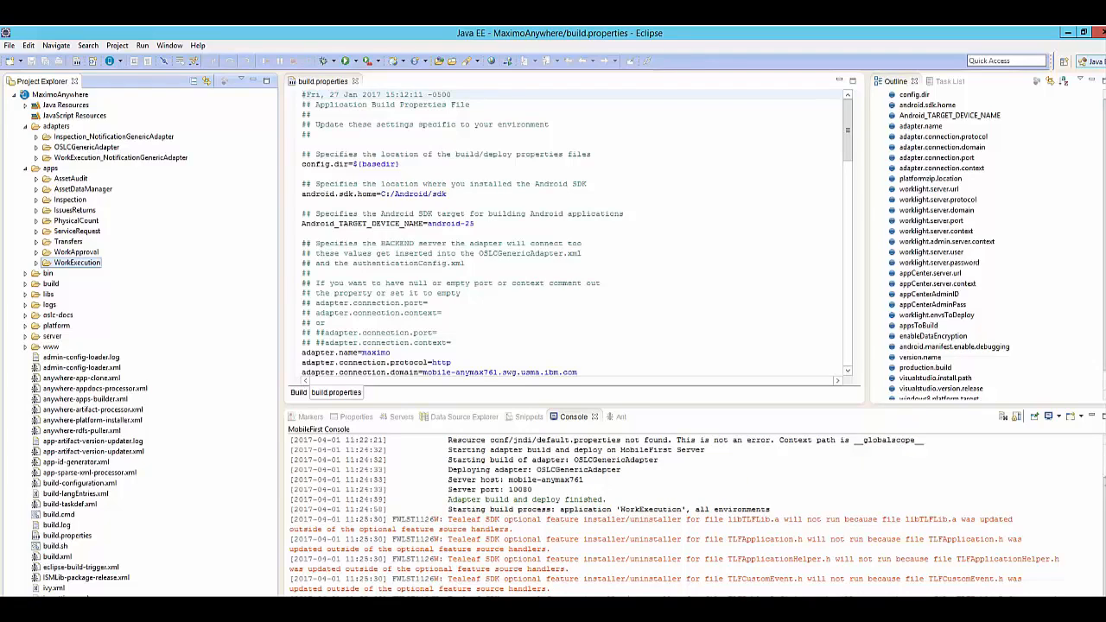
pyautogui.moveTo(1104, 510); pyautogui.dragTo(1105, 508)
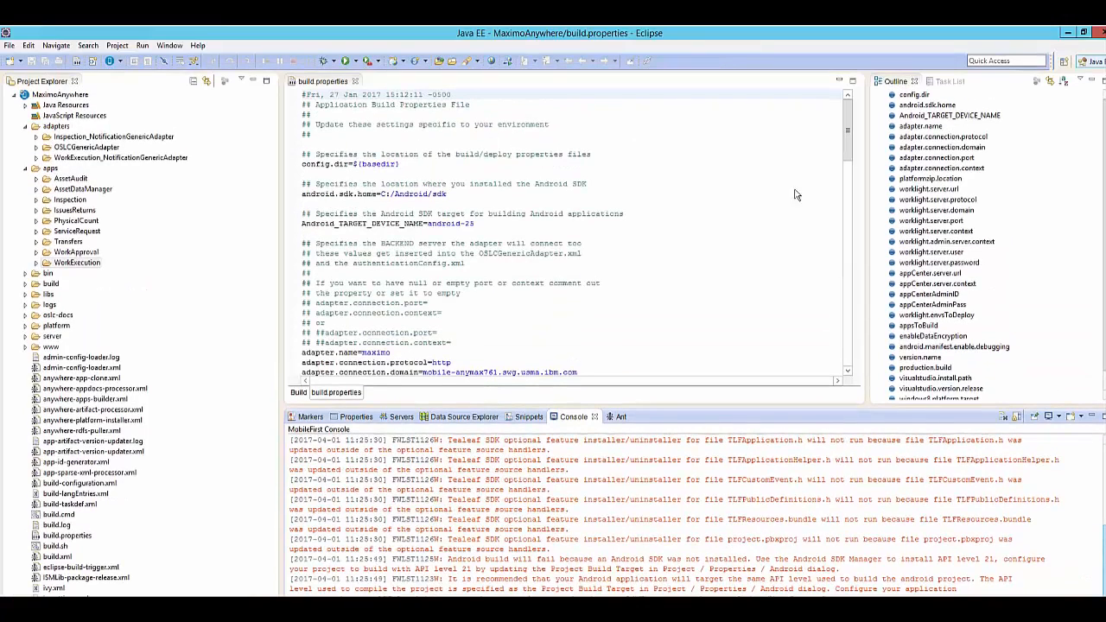
# Set the Android Studio location in the MobileFirst preferences to C:\Android\Android Studio.
pyautogui.click(169, 45)
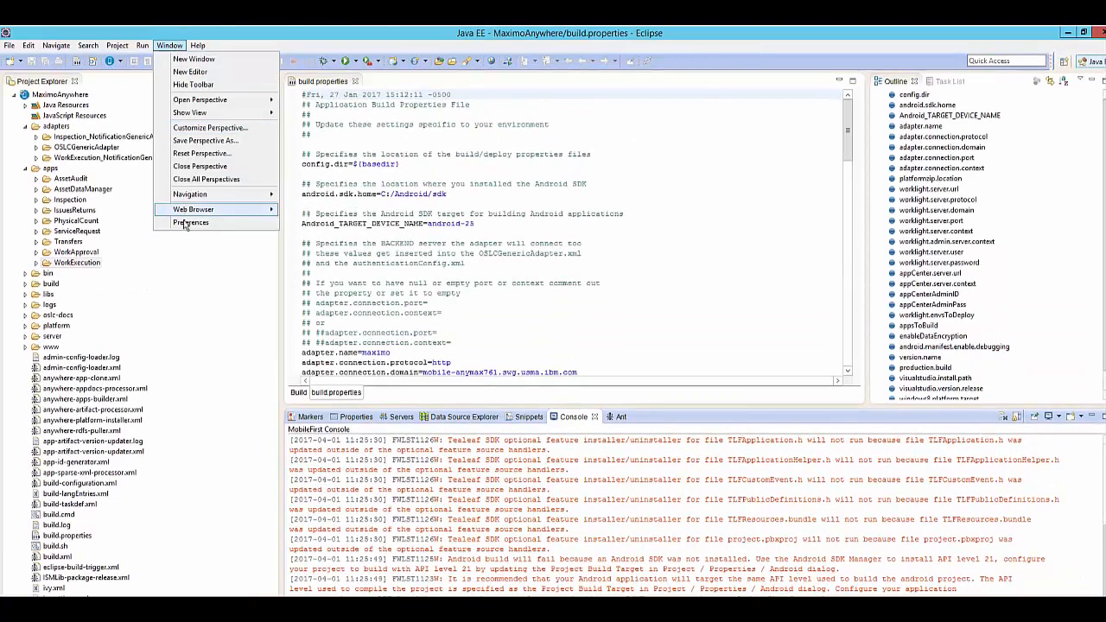
pyautogui.click(190, 223)
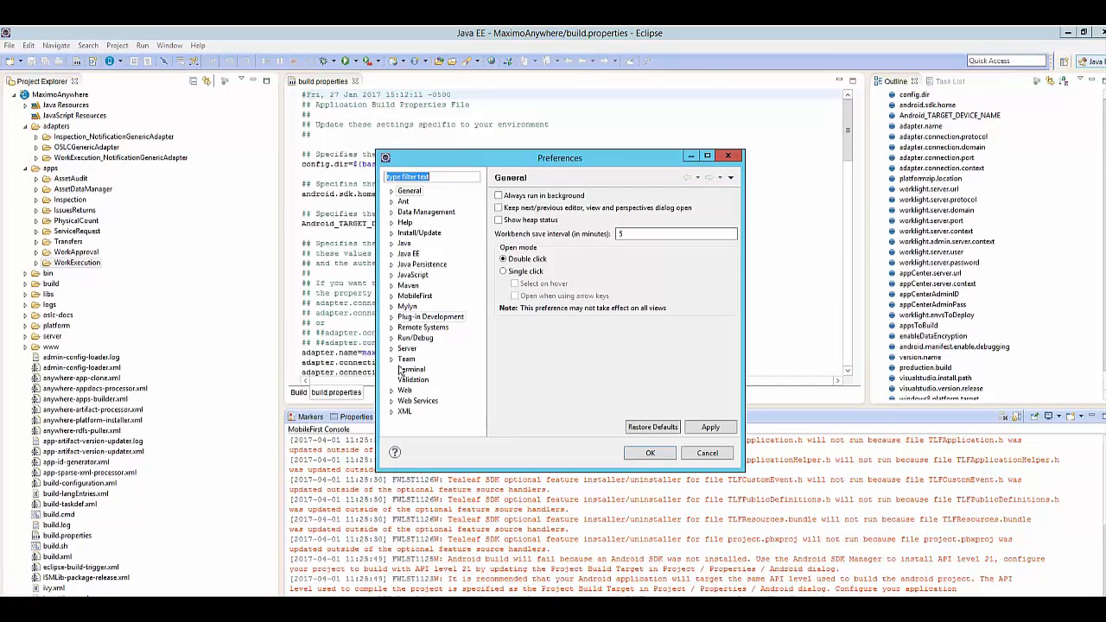
pyautogui.click(391, 296)
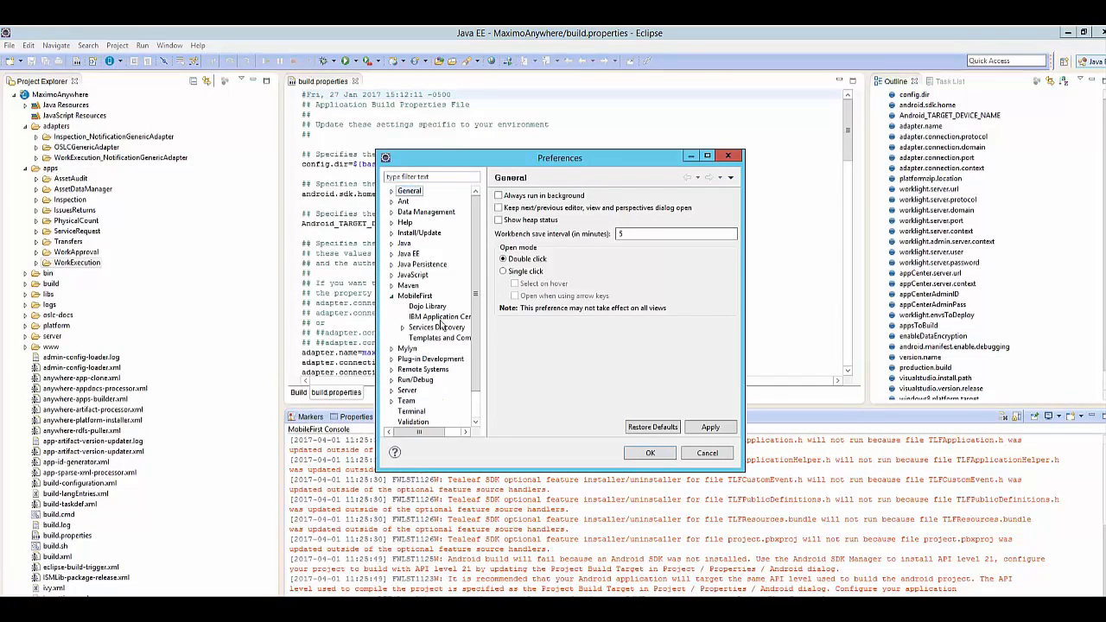
pyautogui.click(415, 295)
pyautogui.click(707, 211)
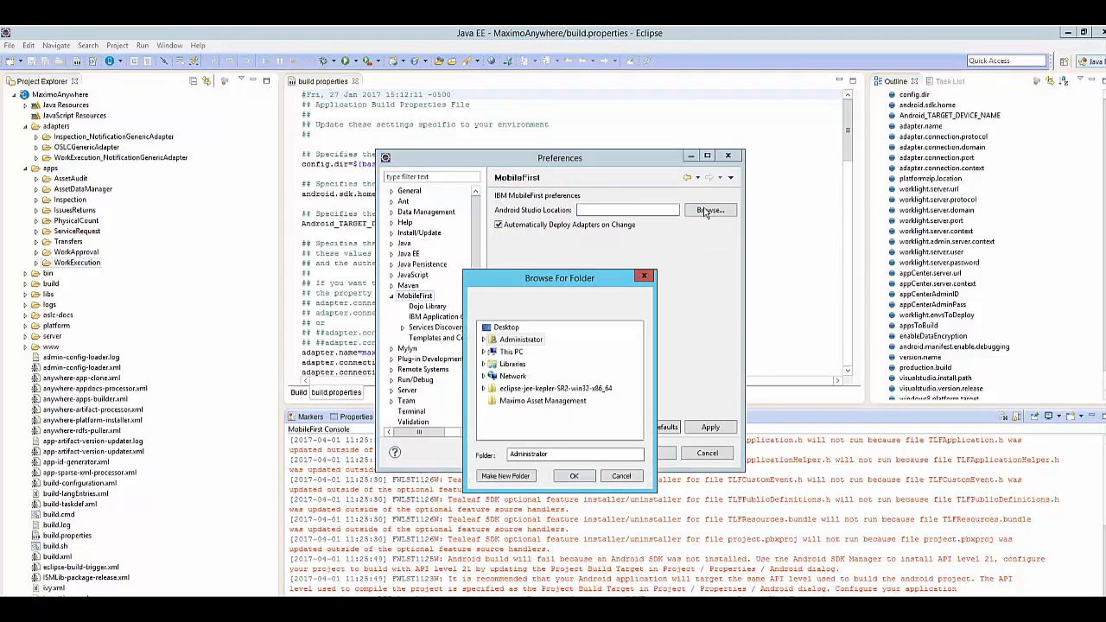
pyautogui.doubleClick(511, 352)
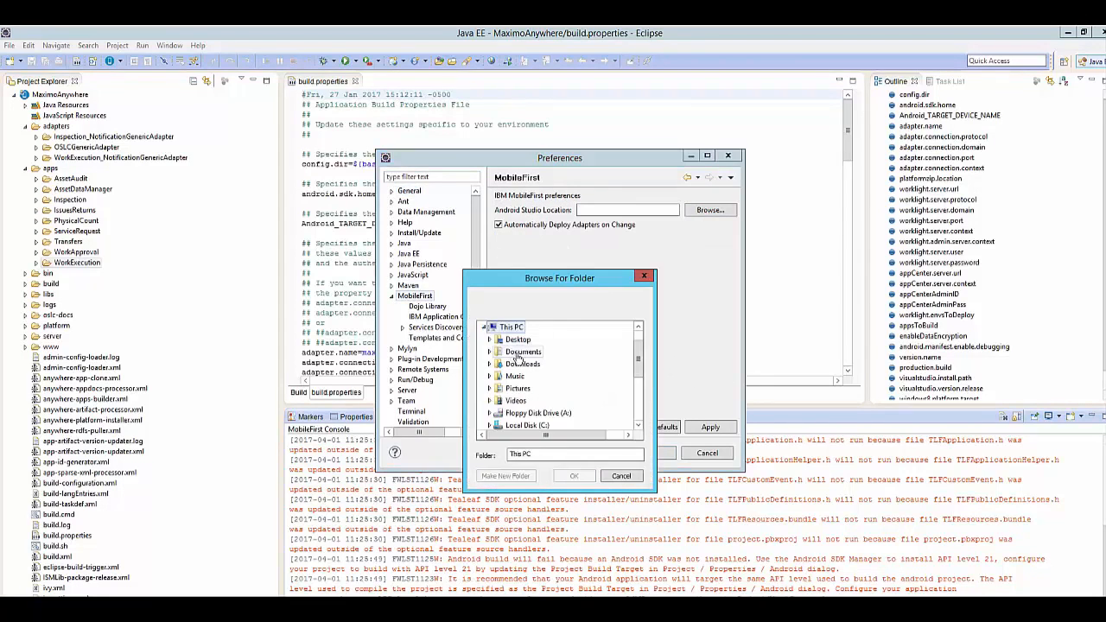
pyautogui.doubleClick(536, 423)
pyautogui.doubleClick(522, 339)
pyautogui.doubleClick(557, 351)
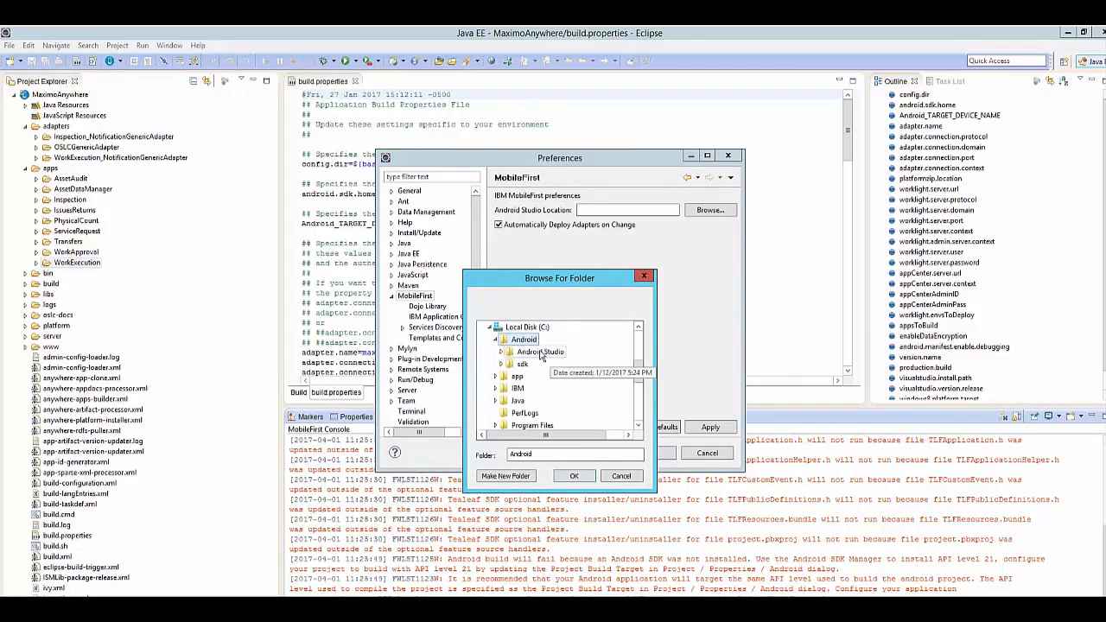
pyautogui.click(578, 481)
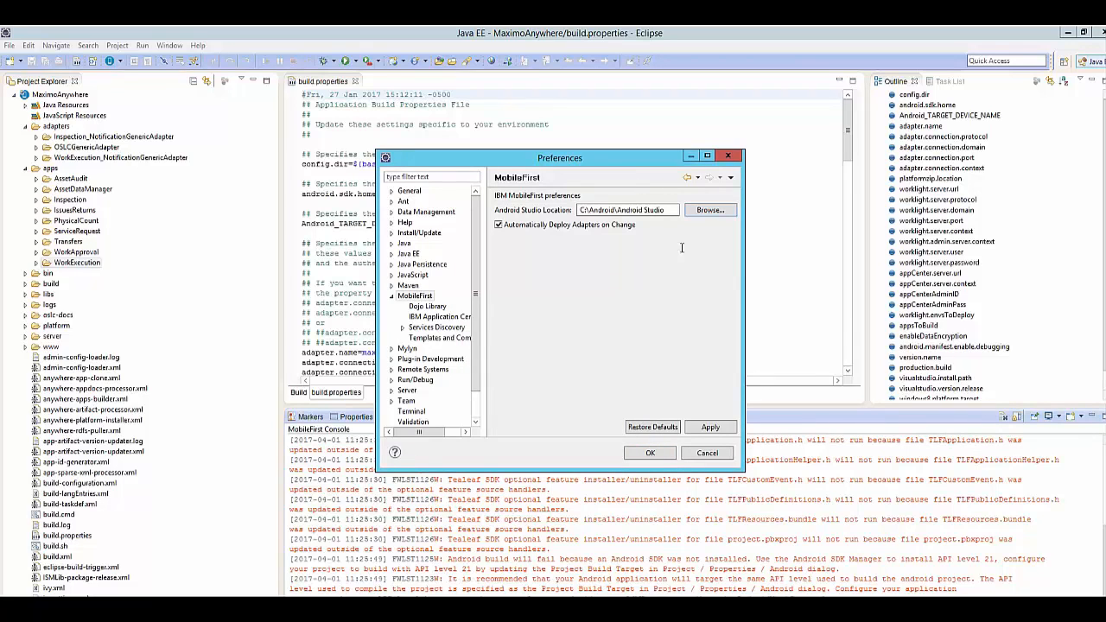
pyautogui.click(663, 458)
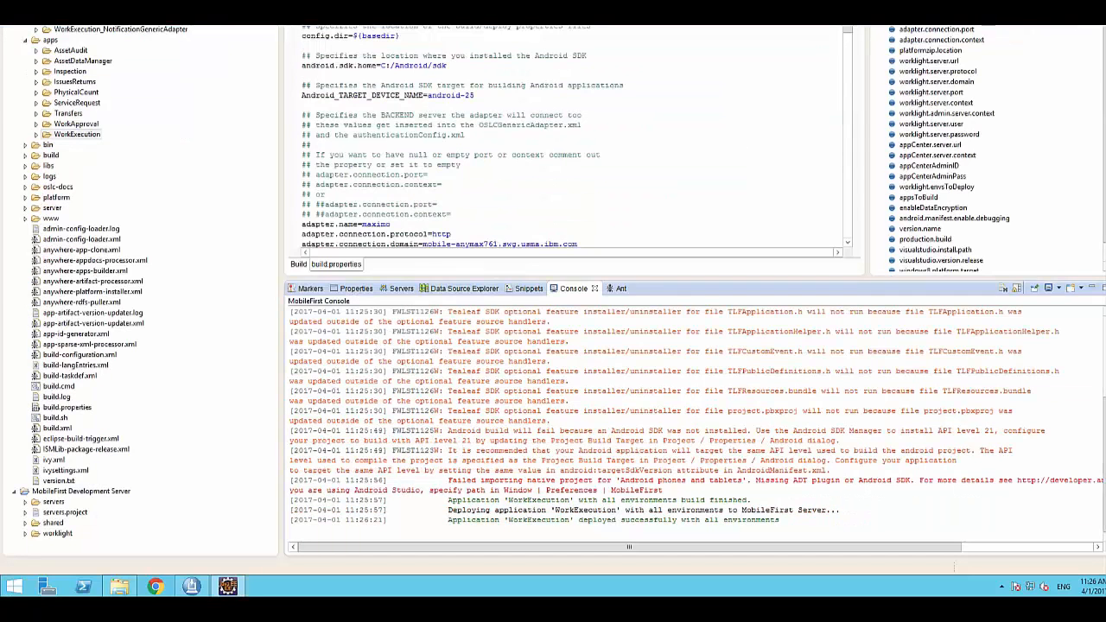
# Run the WorkApproval app on the MobileFirst Development Server.
pyautogui.click(55, 126)
pyautogui.rightClick(55, 125)
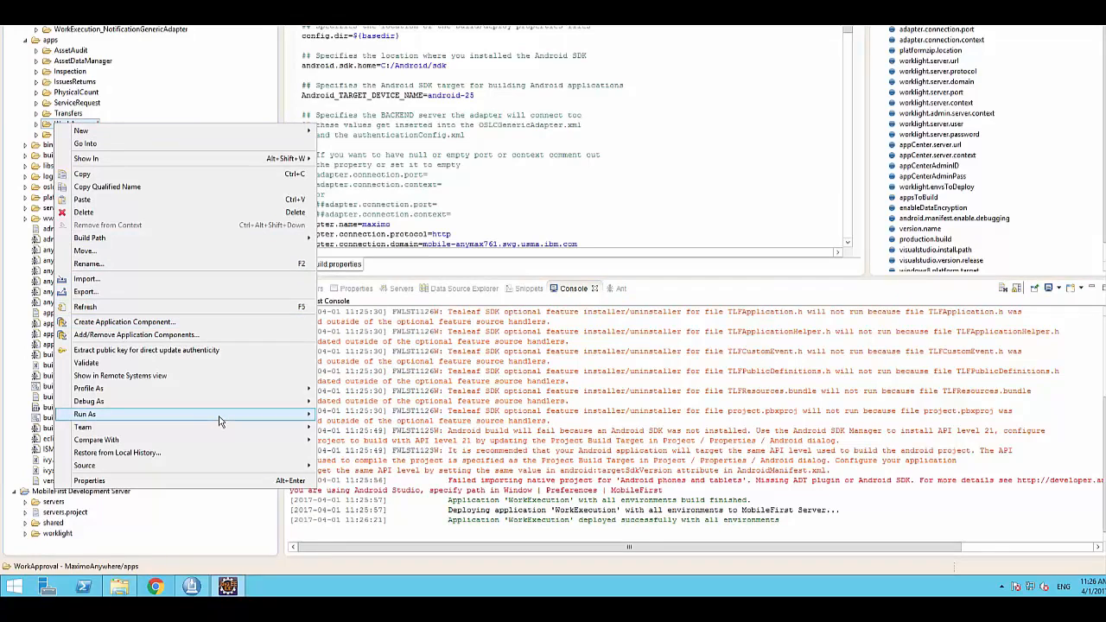
pyautogui.moveTo(235, 420)
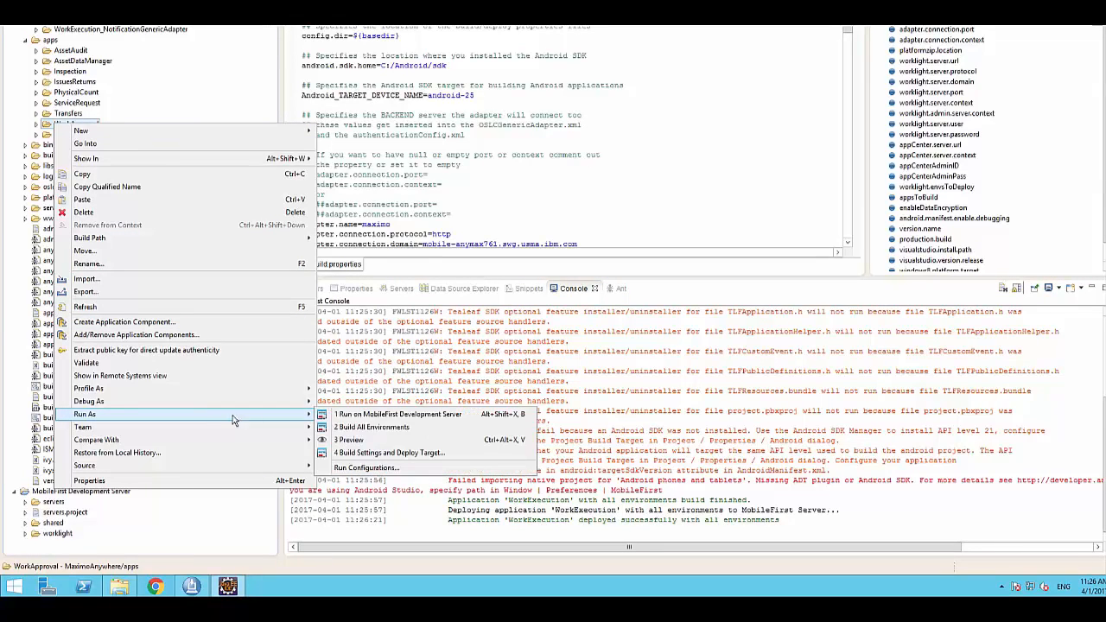
pyautogui.click(447, 416)
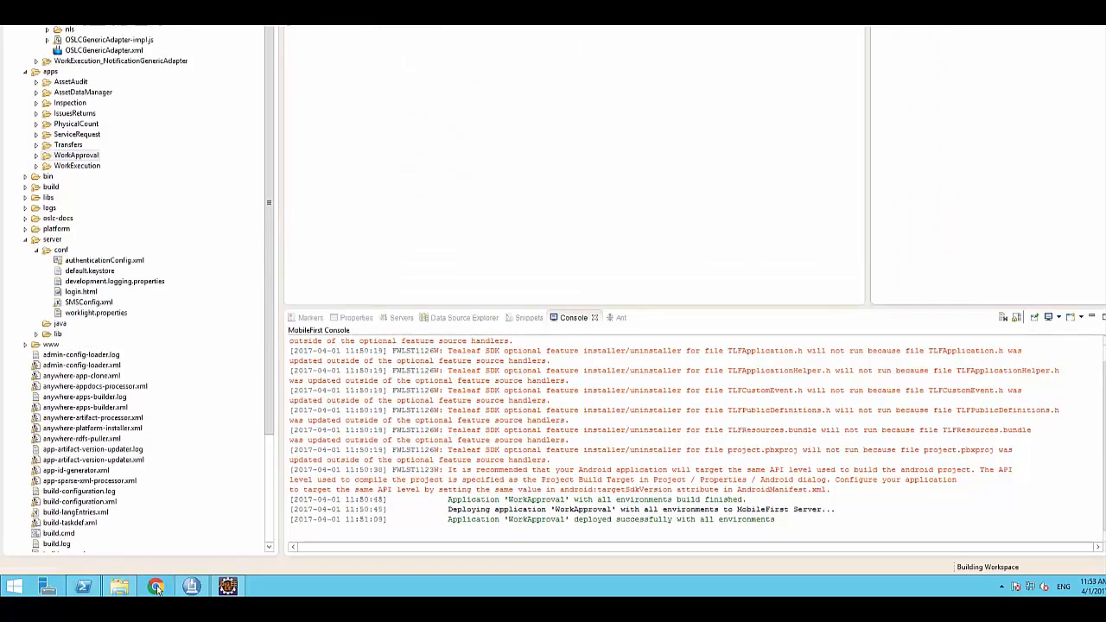
# Open an incognito Chrome window and go to mobile-anymax761.swg.usma.ibm.com:10080/worklightconsole.
pyautogui.rightClick(156, 587)
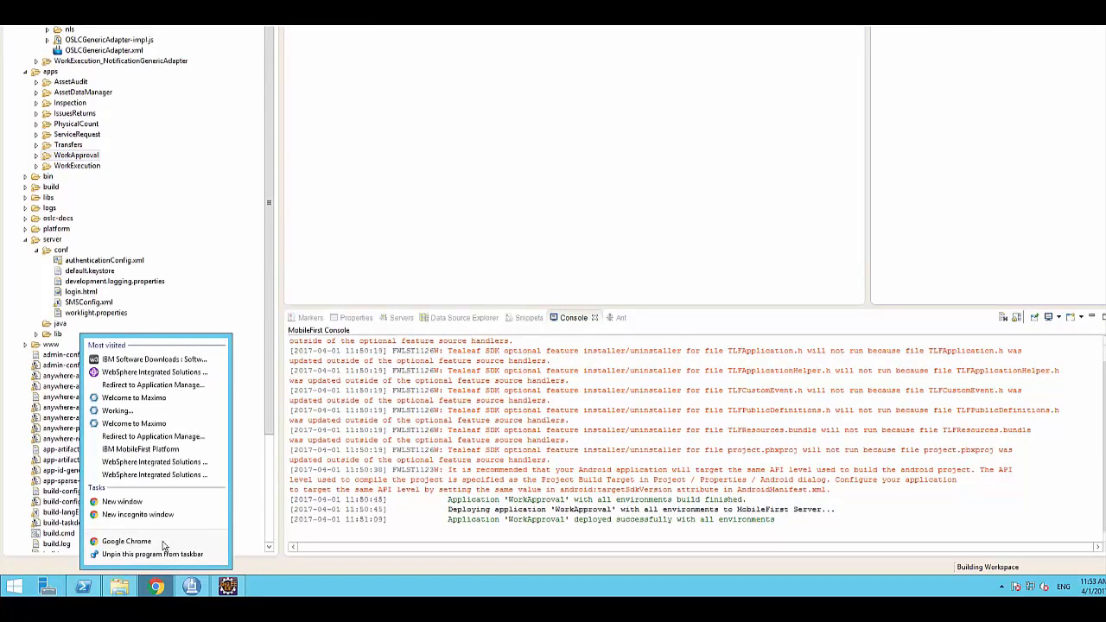
pyautogui.click(167, 517)
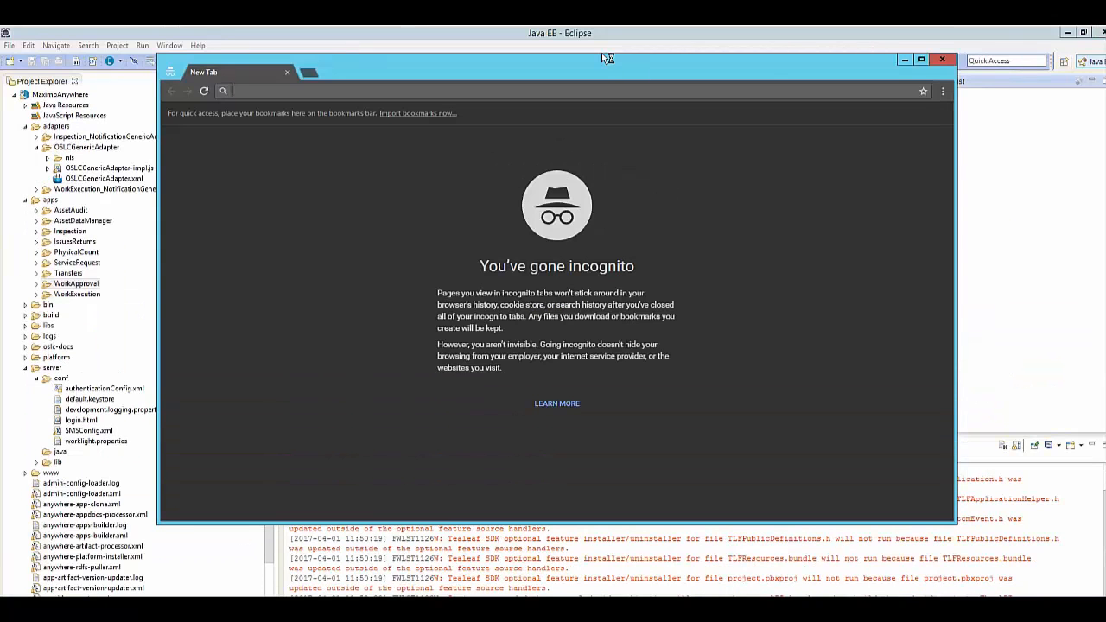
pyautogui.write('mobile-anymax761.swg.usma.ibm.com:9082/maximo/')
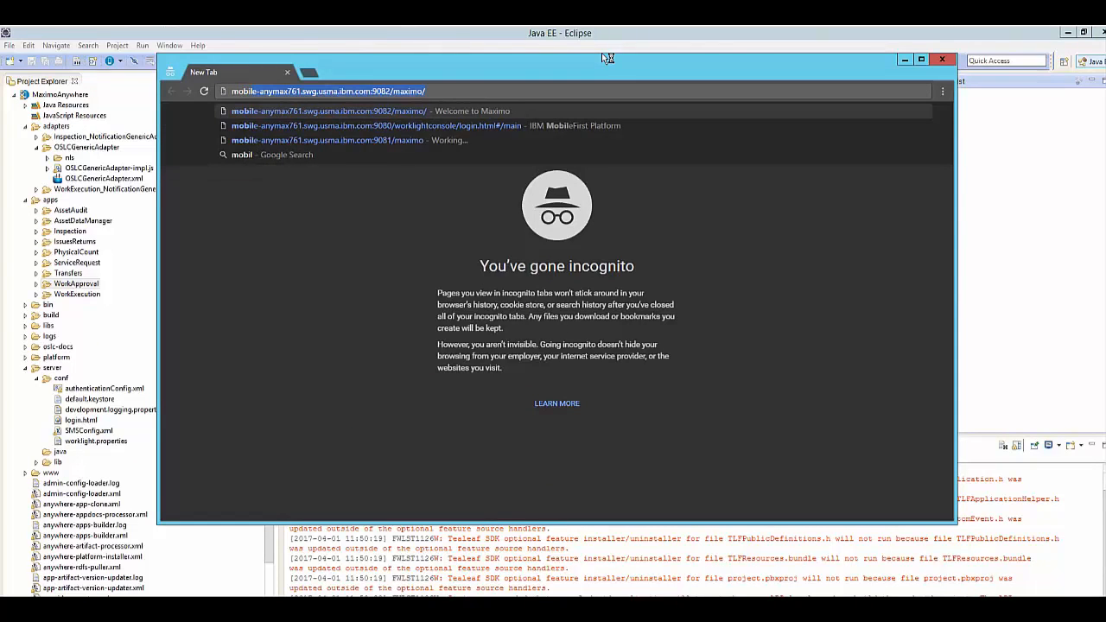
pyautogui.moveTo(374, 92); pyautogui.dragTo(427, 92)
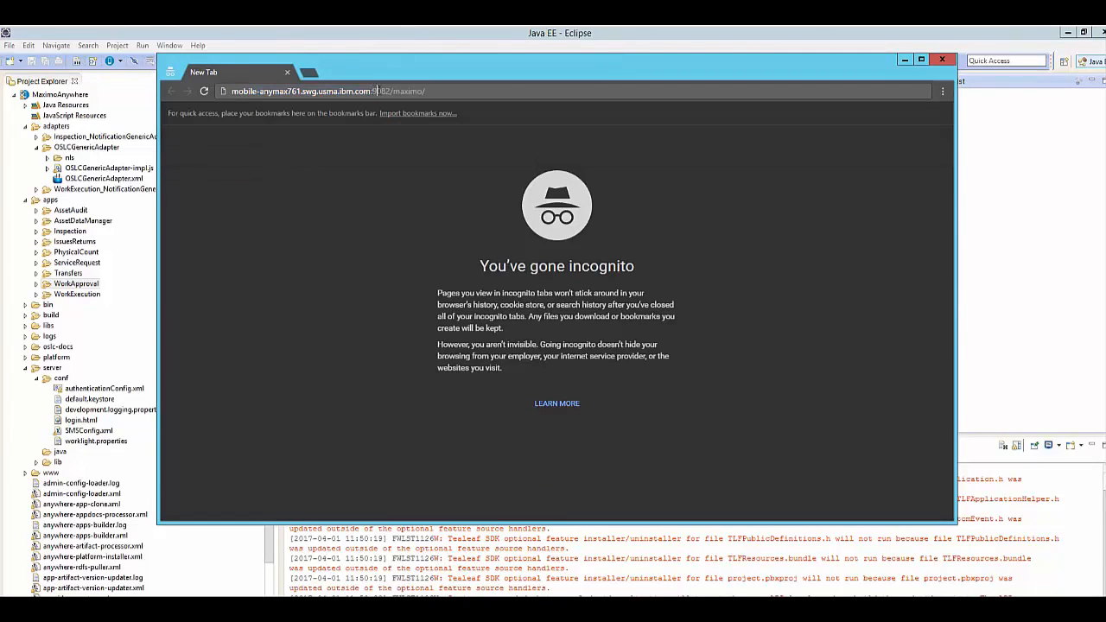
pyautogui.write('10080')
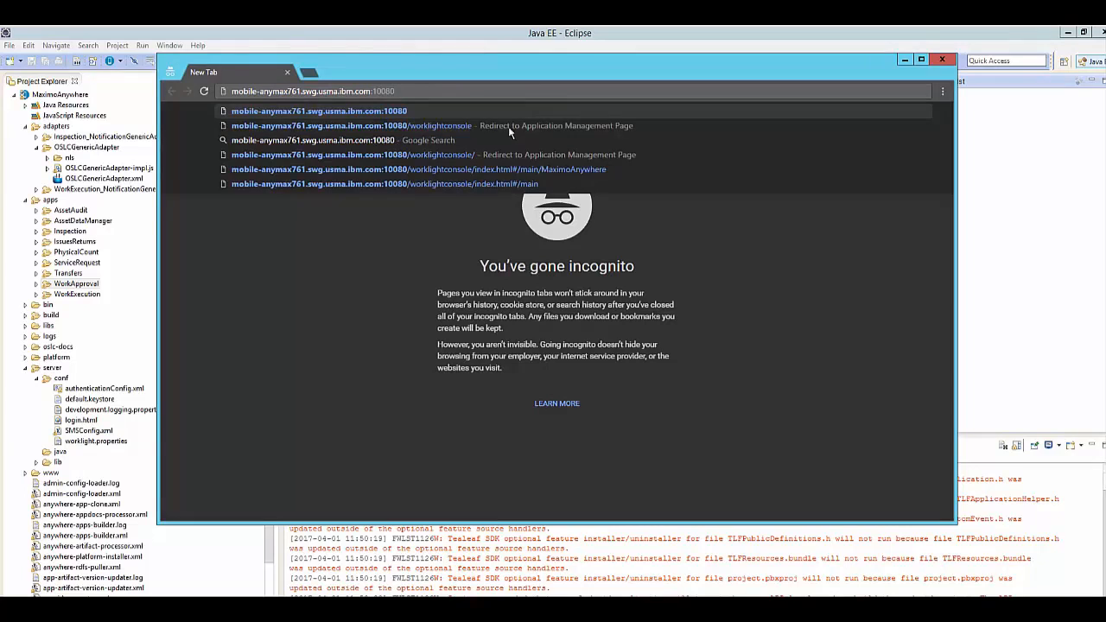
pyautogui.click(509, 124)
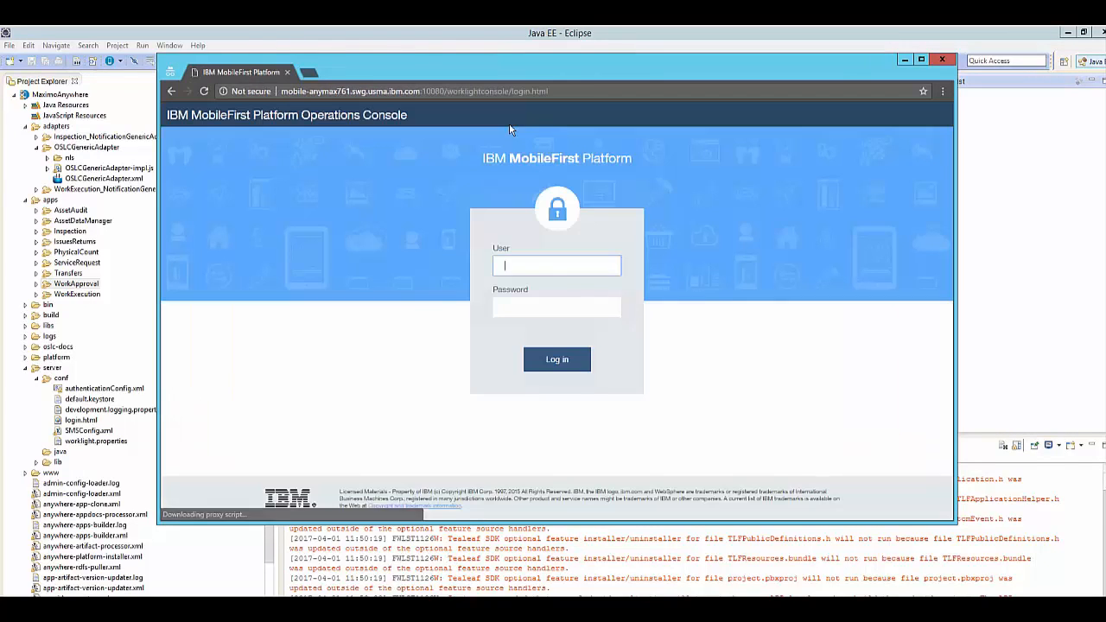
# Log in to the Operations Console with the administrator's user name and password and preview the Common Resources version of Work Execution.
pyautogui.write('admin')
pyautogui.press('Tab')
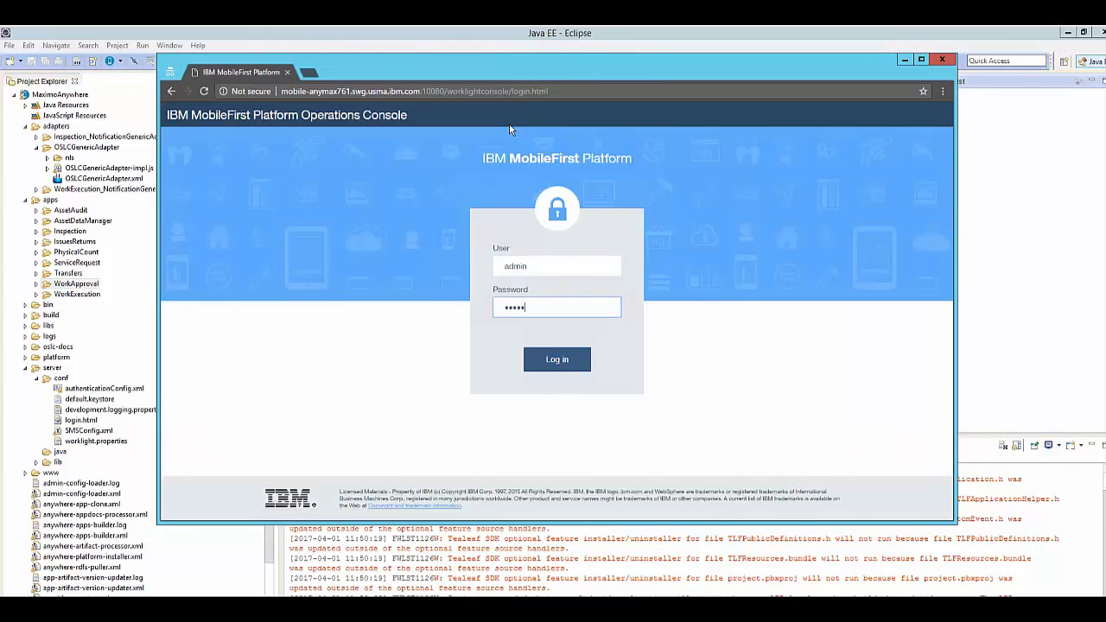
pyautogui.write('admin')
pyautogui.press('Return')
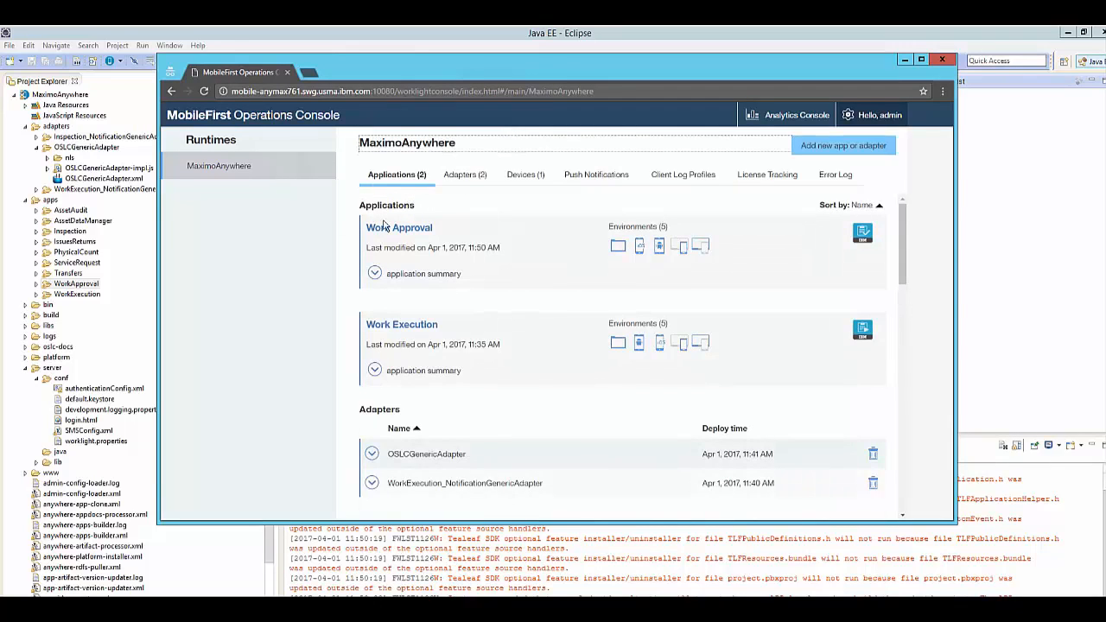
pyautogui.click(403, 333)
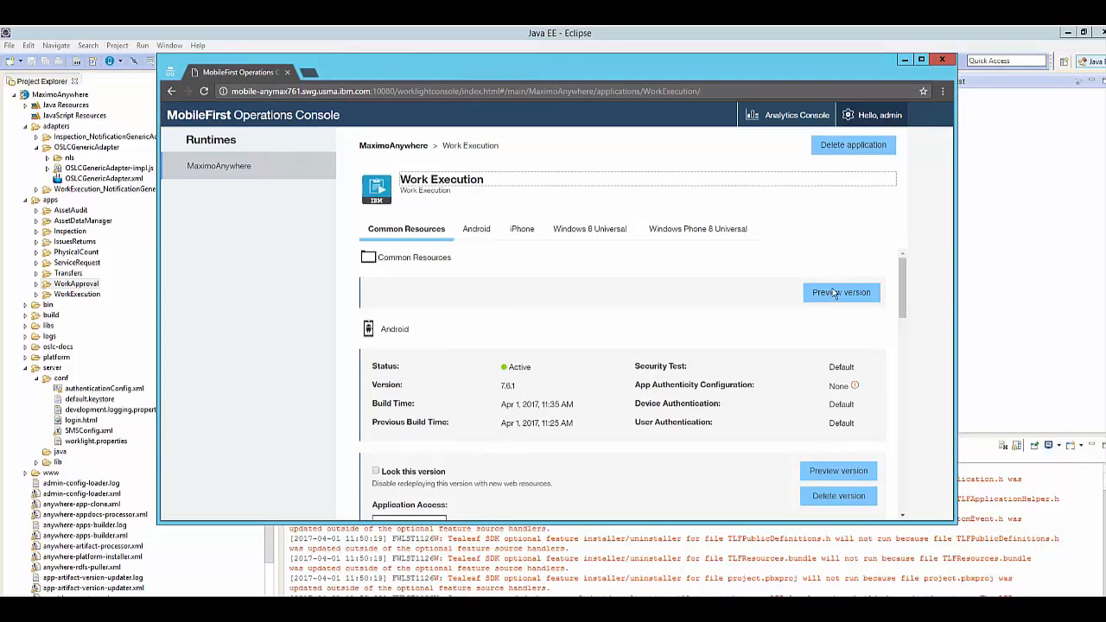
pyautogui.click(835, 294)
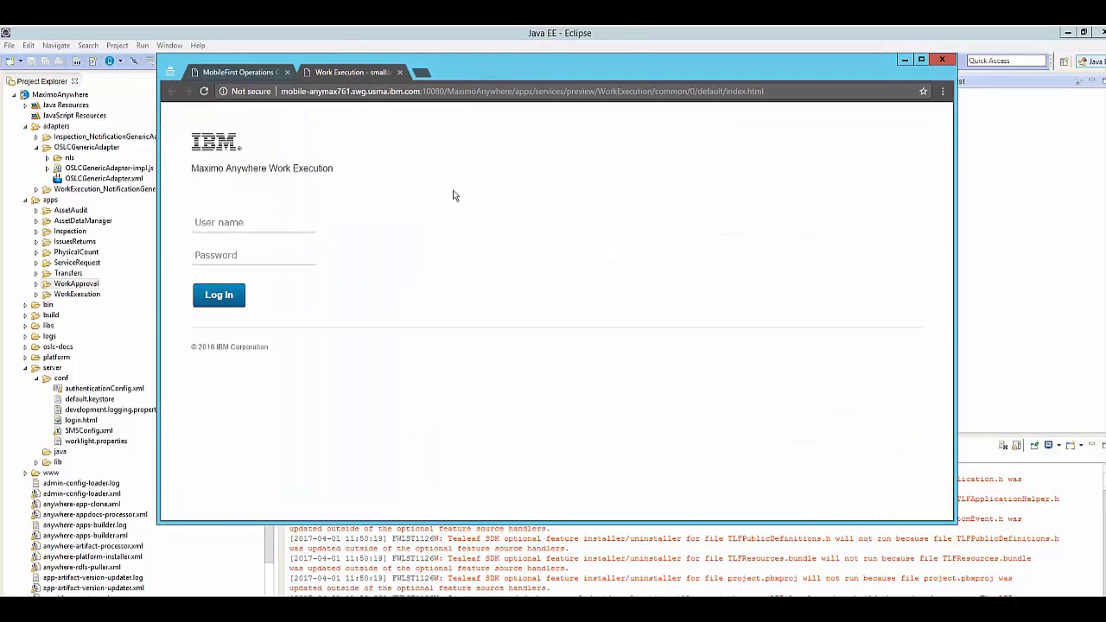
# Log in to the Work Execution preview with the worker's user name and password and download the lookup data now.
pyautogui.write('wilson')
pyautogui.press('Tab')
pyautogui.write('wilson')
pyautogui.press('Return')
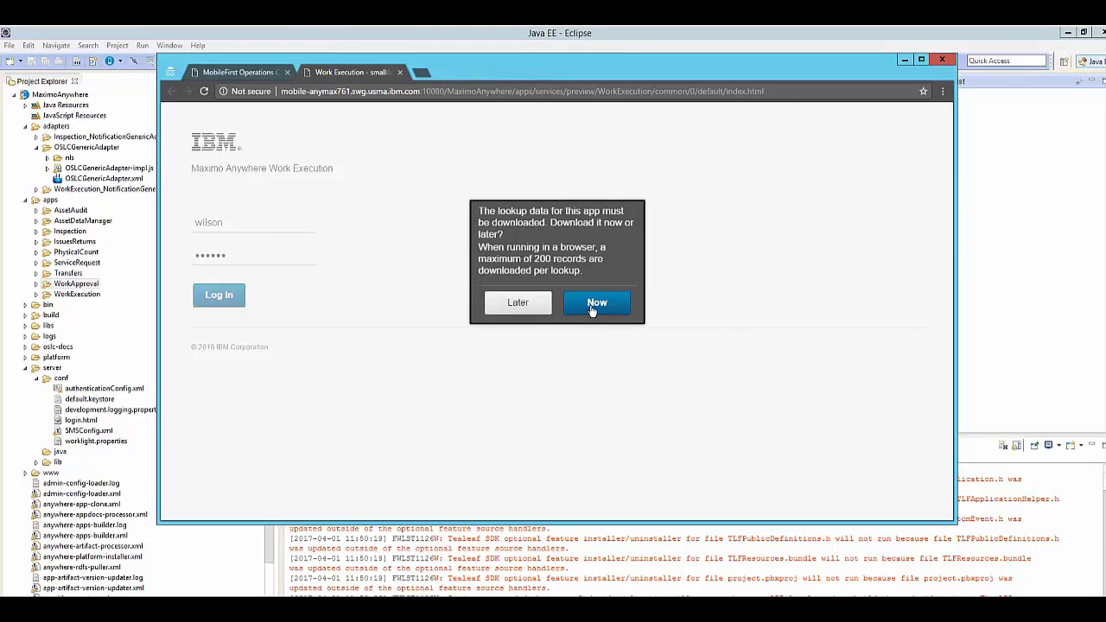
pyautogui.click(592, 311)
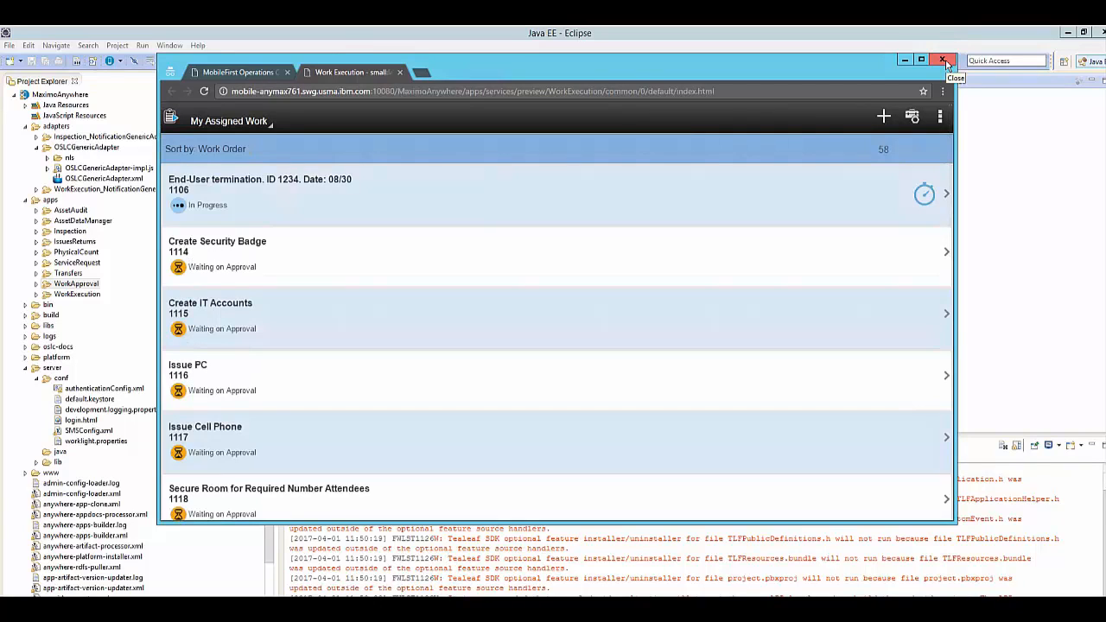
# Close the incognito browser window and preview the WorkExecution app from the Eclipse project in Google Chrome.
pyautogui.click(947, 63)
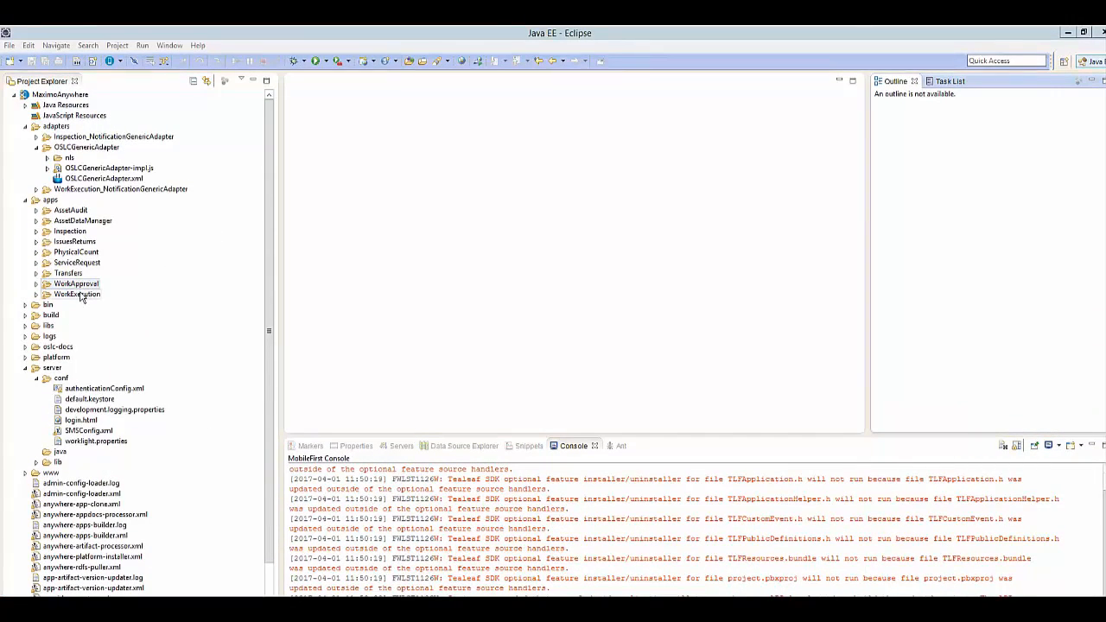
pyautogui.rightClick(80, 296)
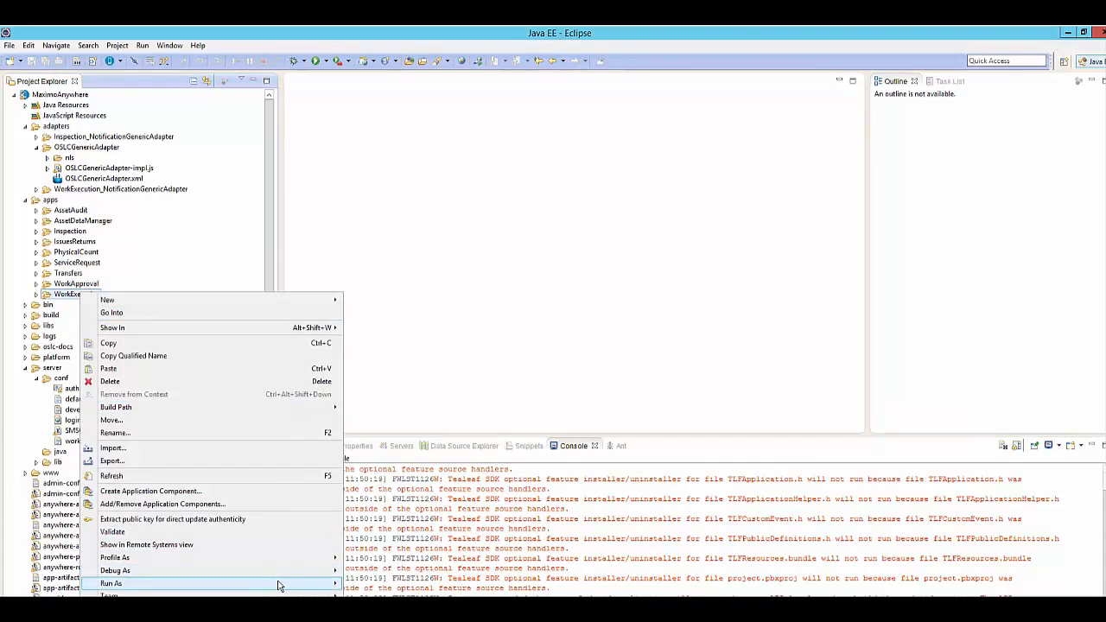
pyautogui.moveTo(292, 570)
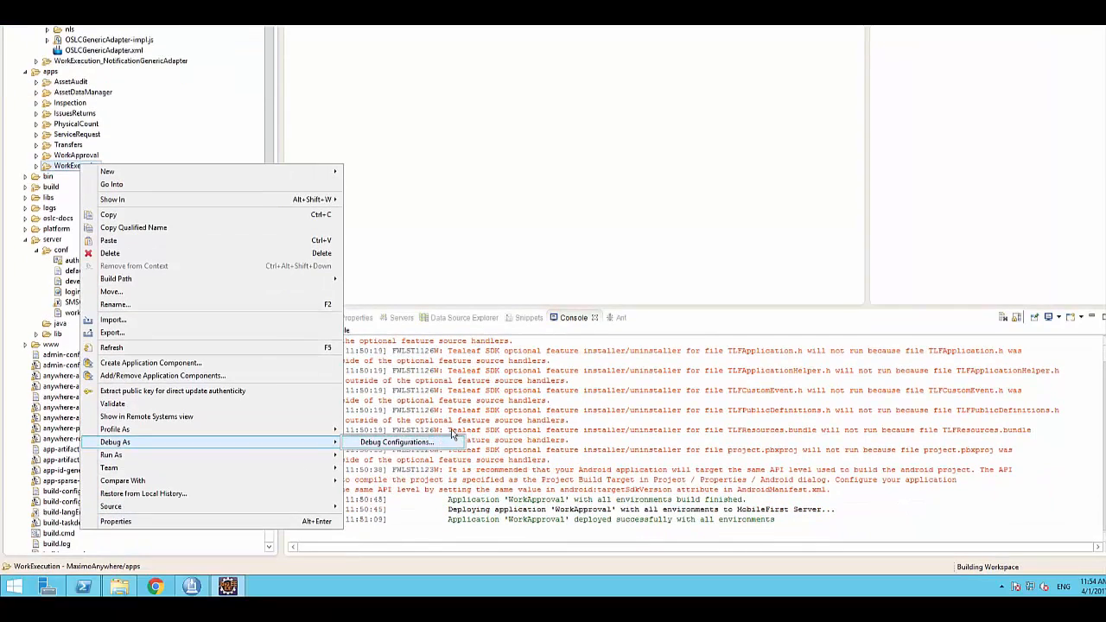
pyautogui.moveTo(279, 454)
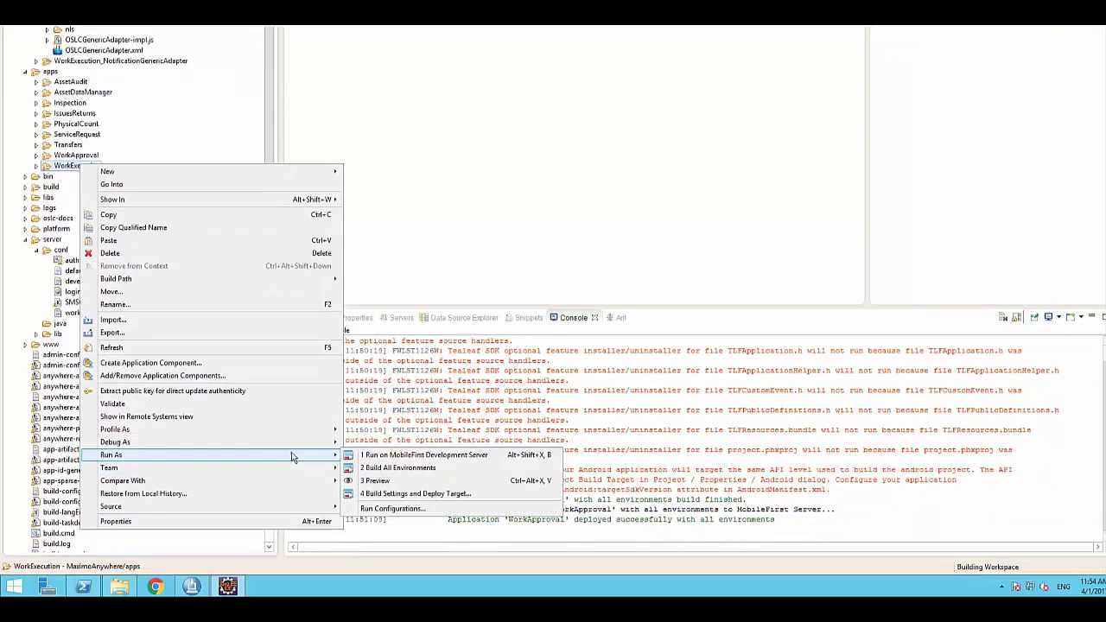
pyautogui.click(374, 481)
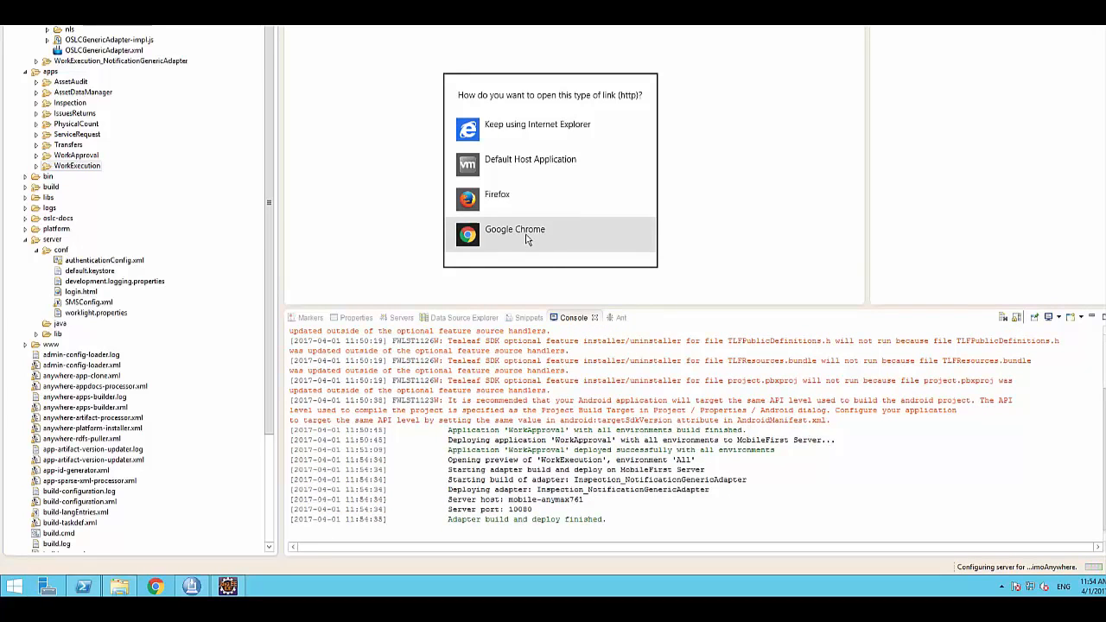
pyautogui.click(527, 239)
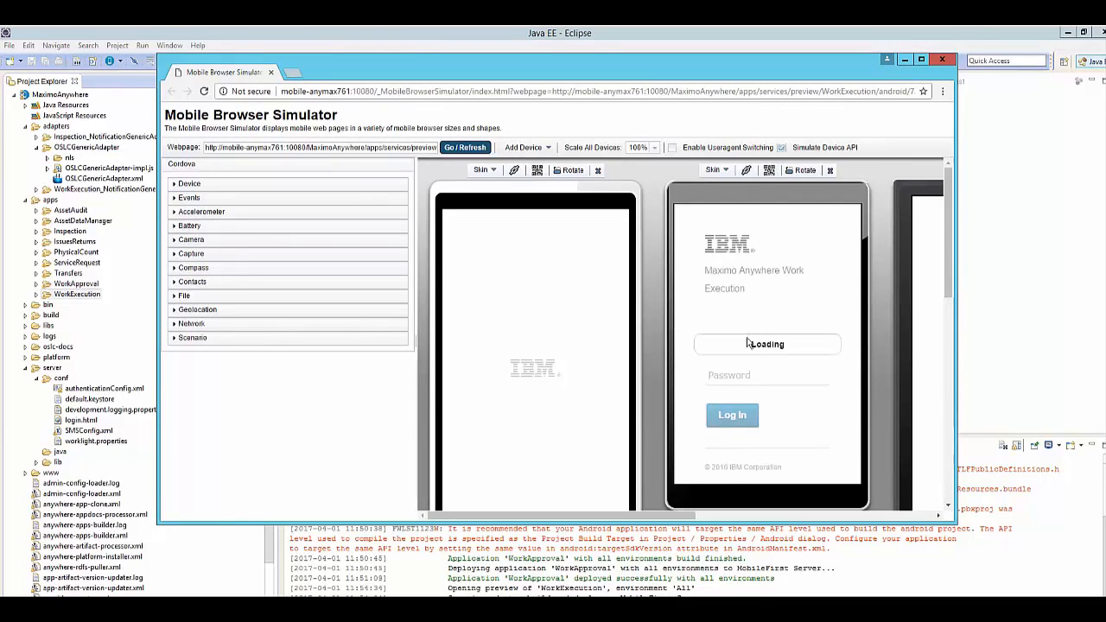
# Log in to Work Execution on the first simulated device with the worker's user name and password, and dismiss the offer to save the password.
pyautogui.moveTo(948, 225); pyautogui.dragTo(952, 277)
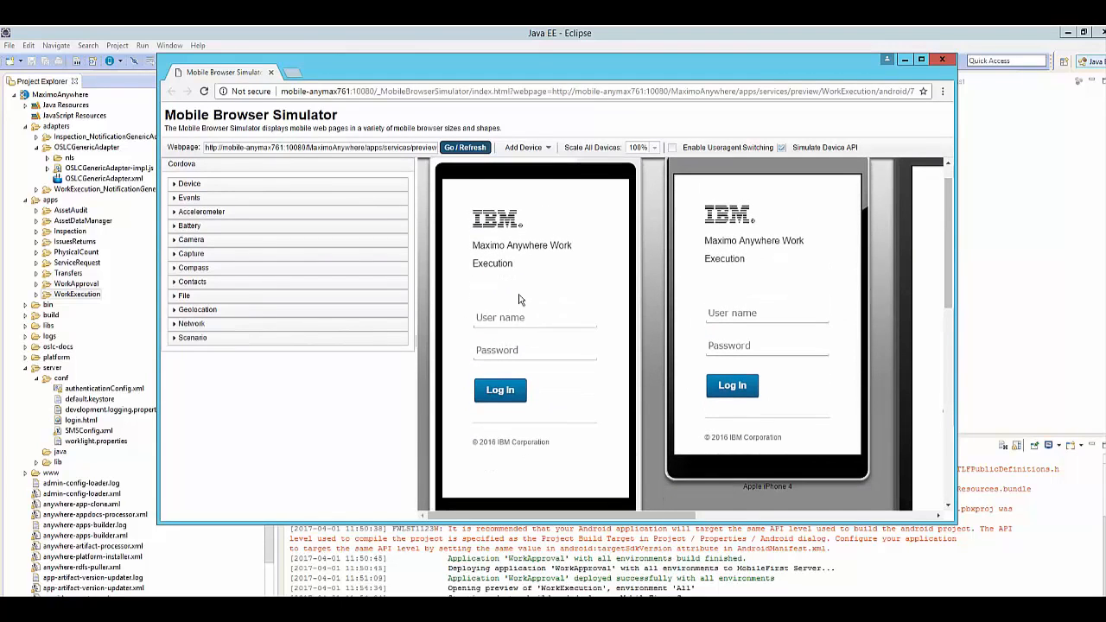
pyautogui.write('wilson')
pyautogui.press('Tab')
pyautogui.write('wilson')
pyautogui.click(501, 390)
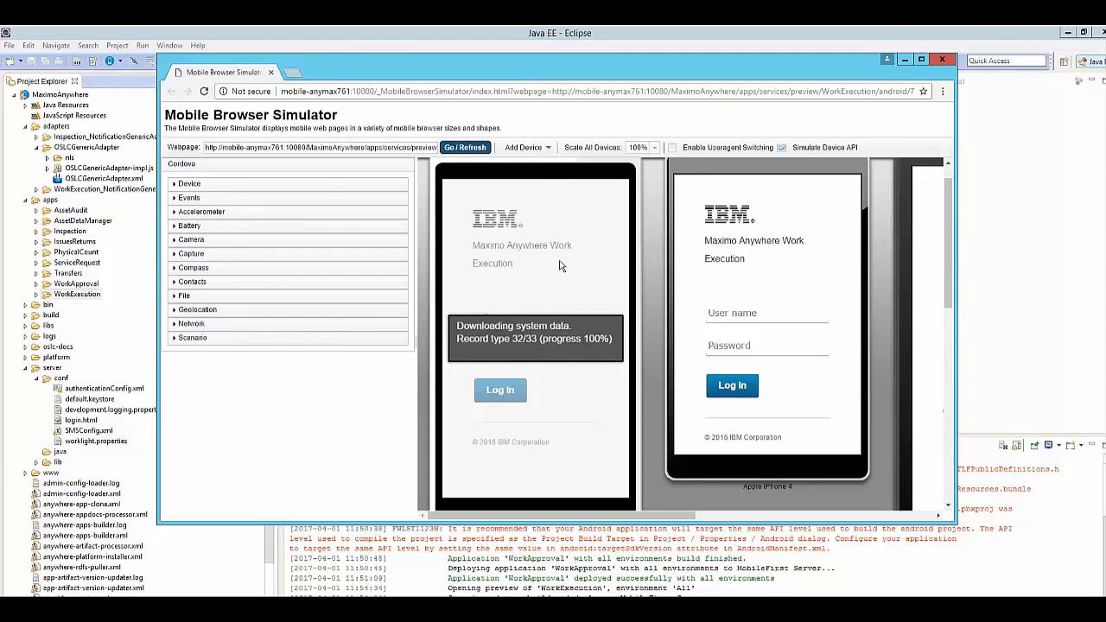
pyautogui.click(567, 332)
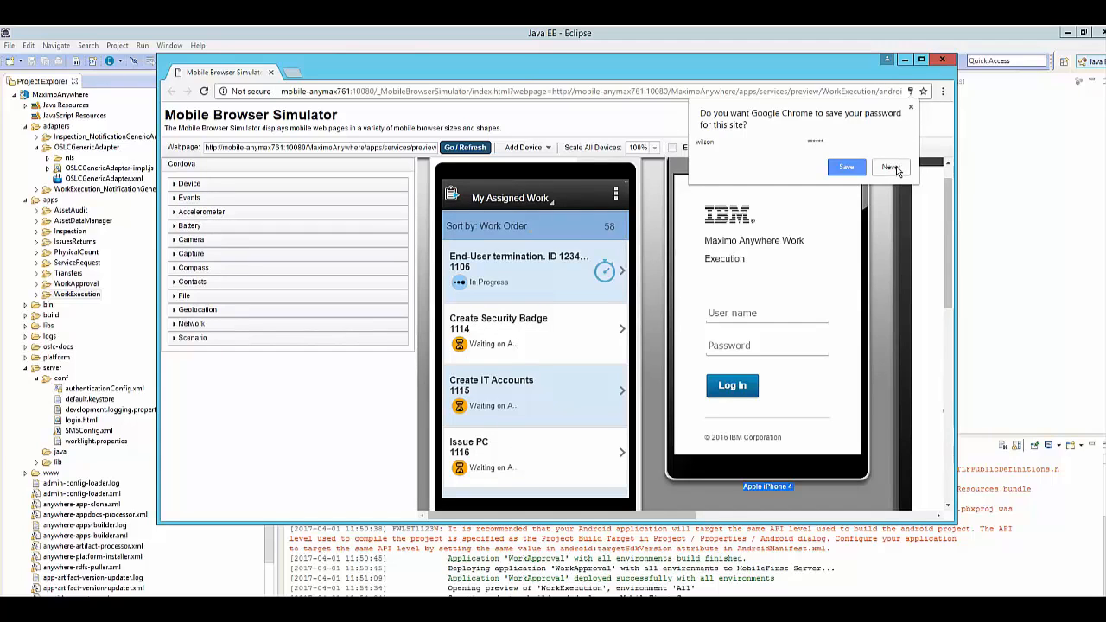
pyautogui.click(912, 108)
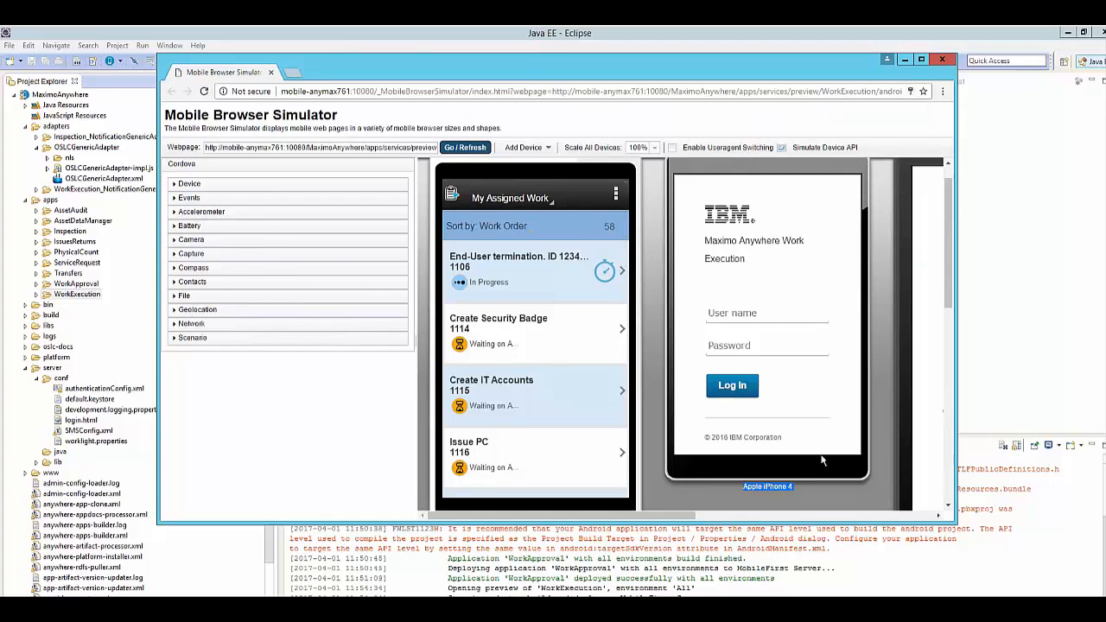
# Look over the other simulated devices in the Mobile Browser Simulator, including the ASUS VivoTab Smart, and close the simulator window.
pyautogui.click(765, 517)
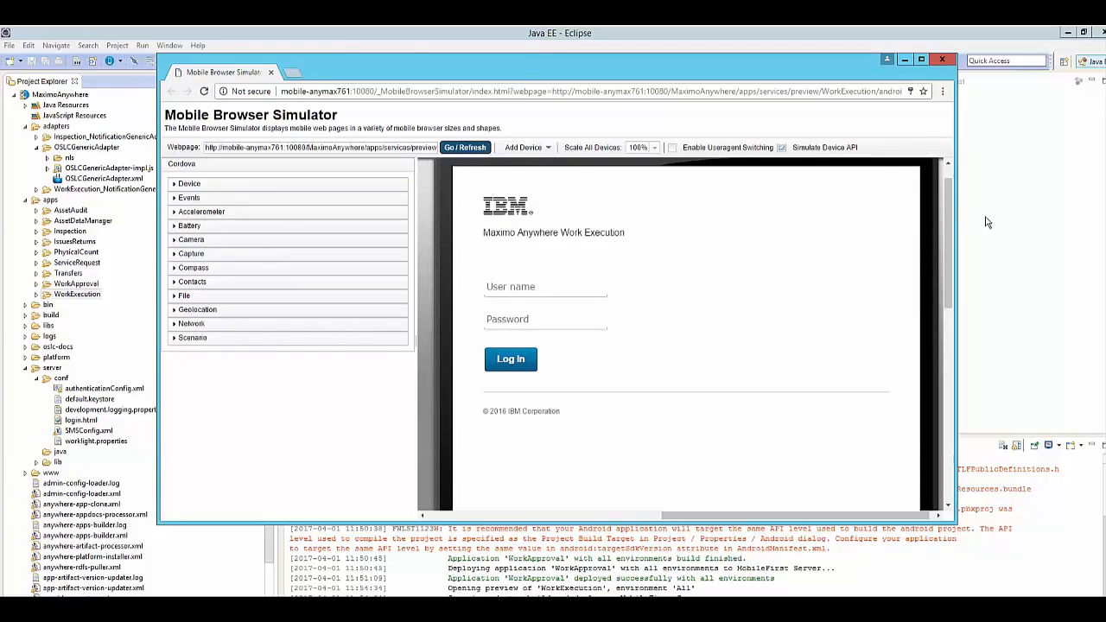
pyautogui.moveTo(948, 242); pyautogui.dragTo(603, 553)
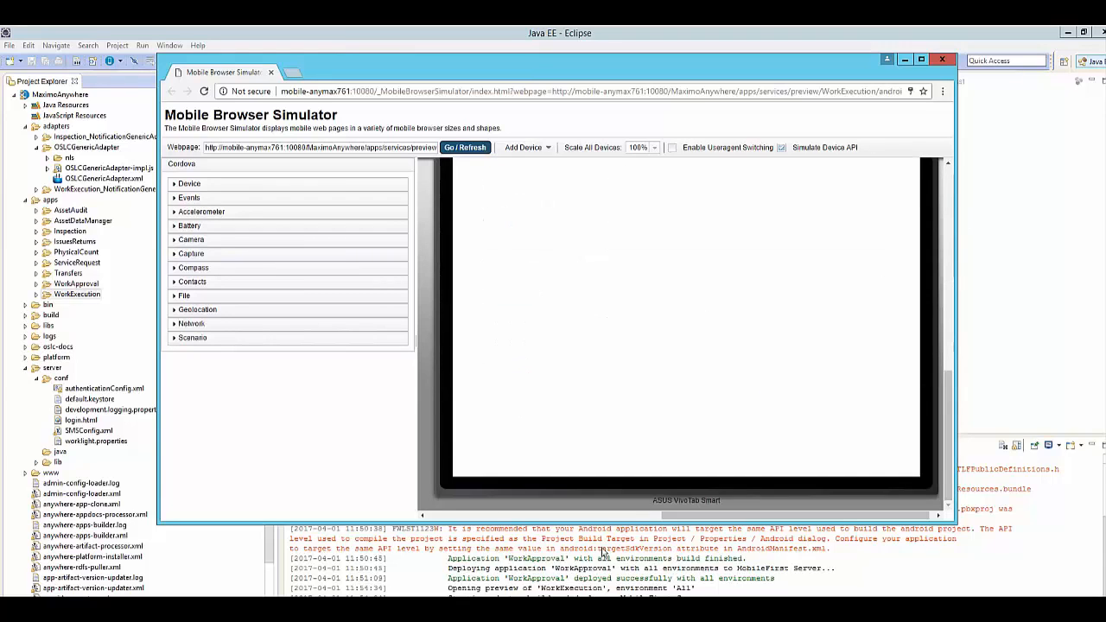
pyautogui.click(600, 517)
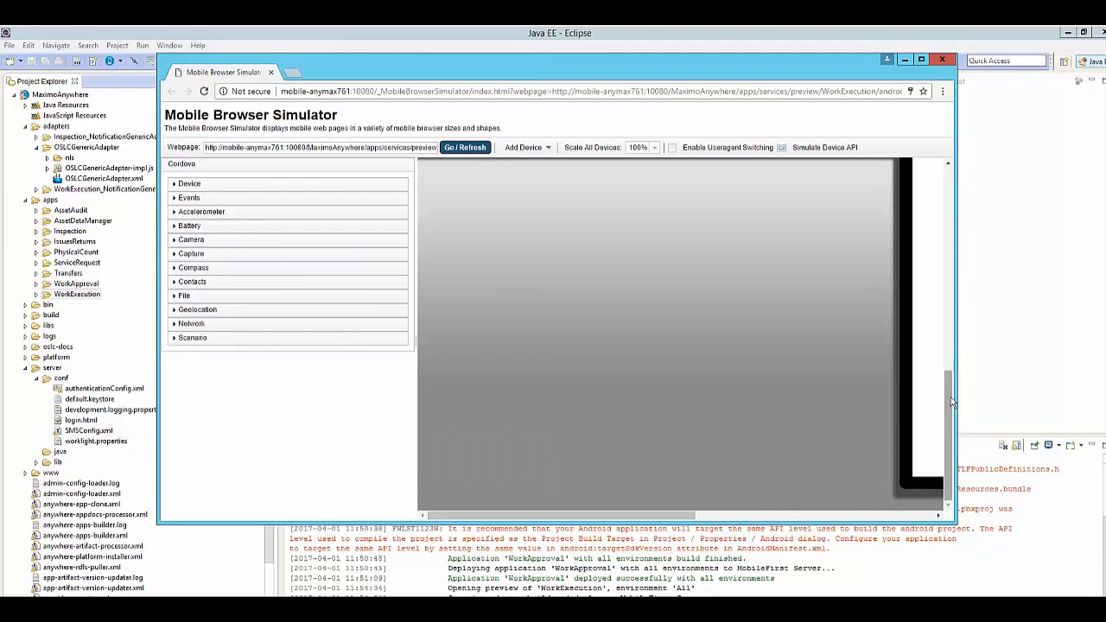
pyautogui.moveTo(950, 403); pyautogui.dragTo(913, 220)
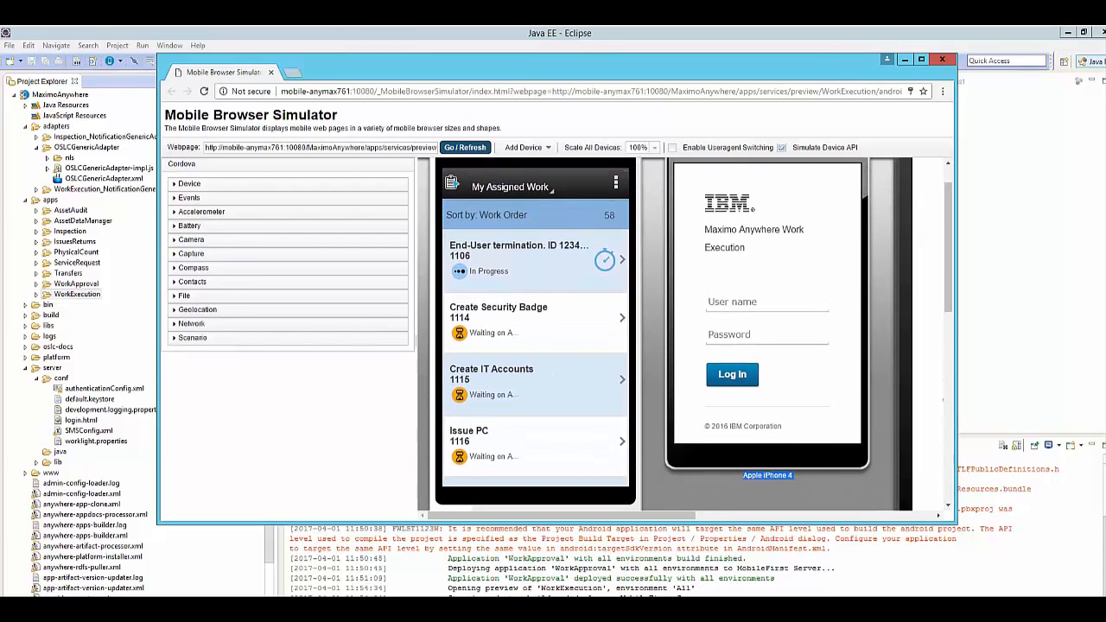
pyautogui.click(942, 59)
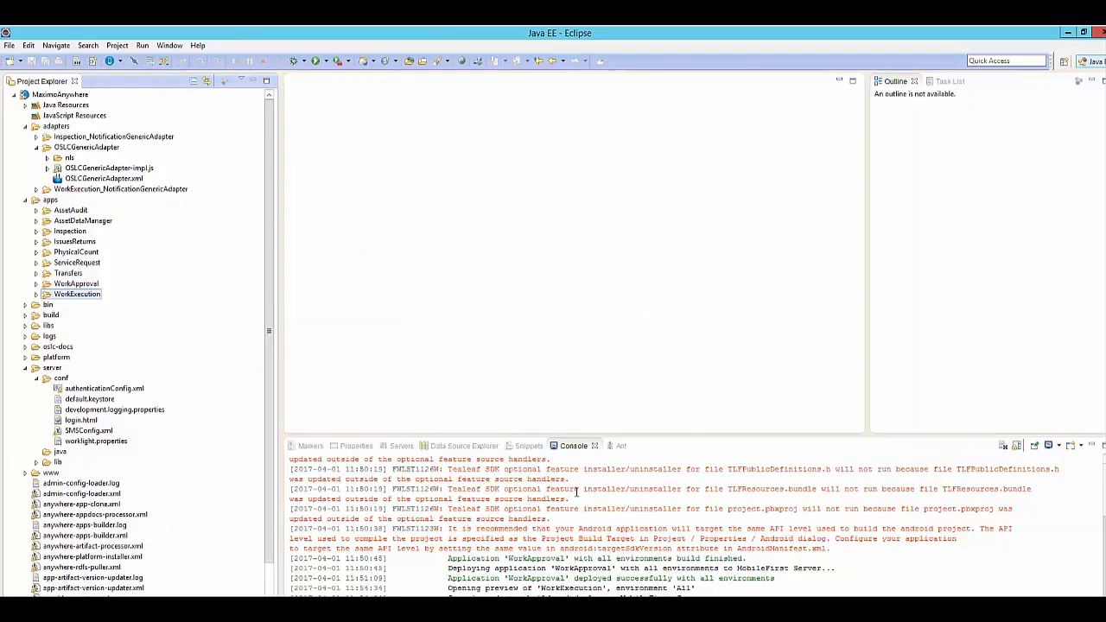
# Show the list of servers in Eclipse and review the actions available for the MobileFirst Development Server without choosing one.
pyautogui.click(395, 446)
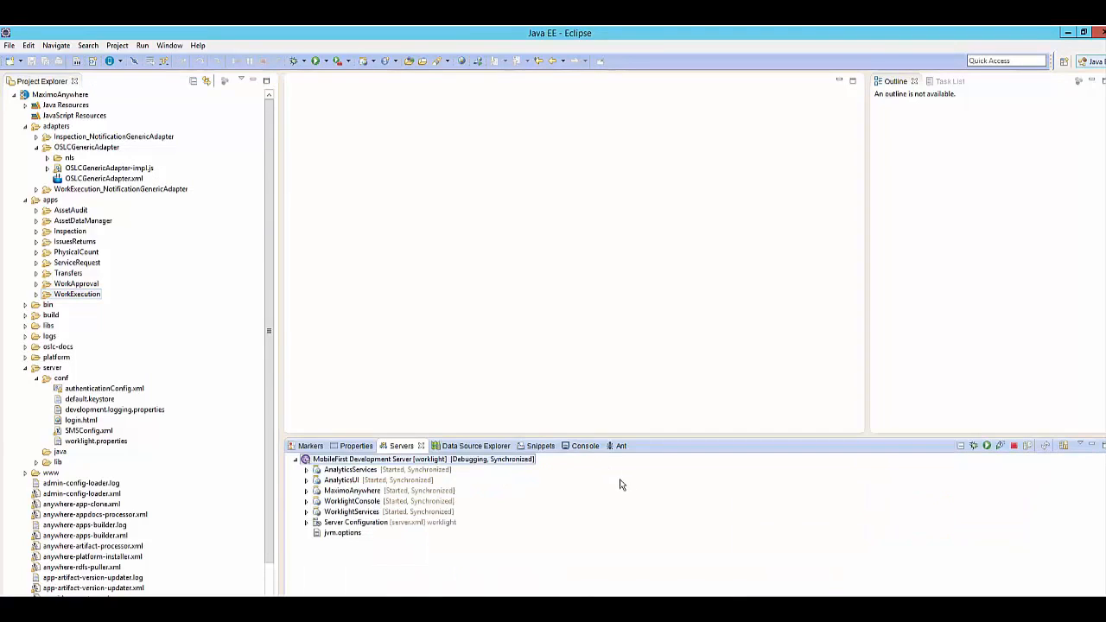
pyautogui.rightClick(496, 461)
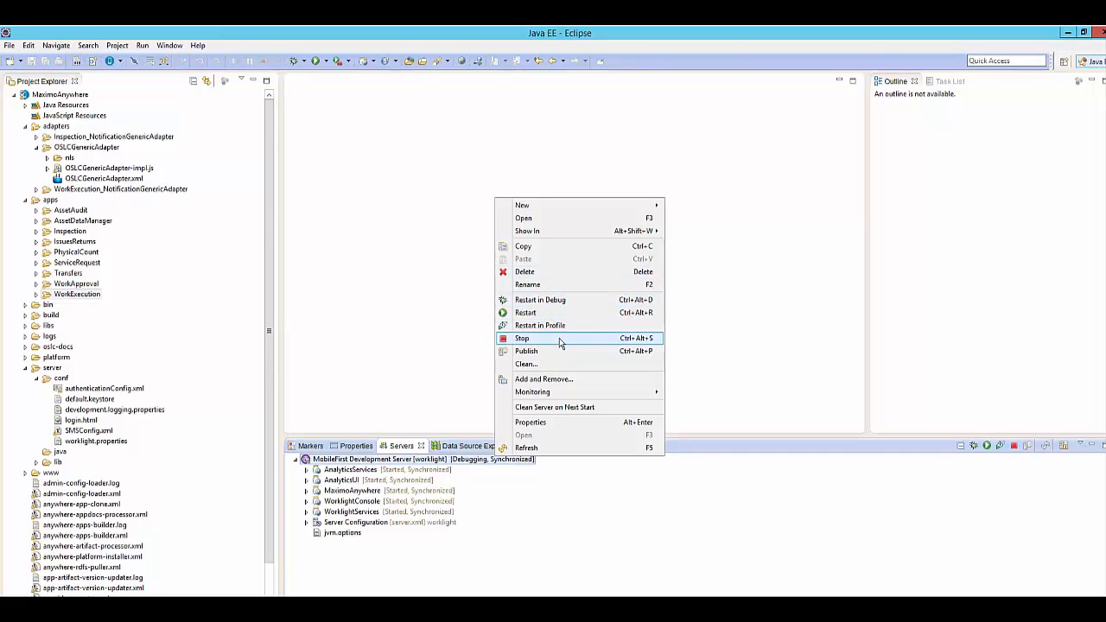
pyautogui.click(574, 538)
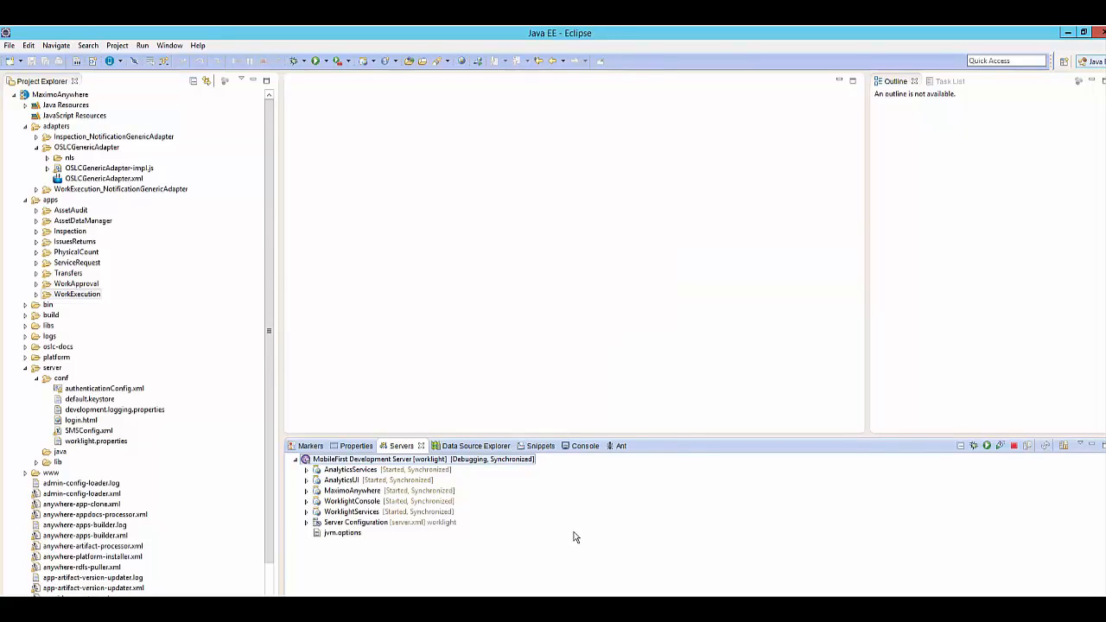
pyautogui.moveTo(268, 307); pyautogui.dragTo(268, 324)
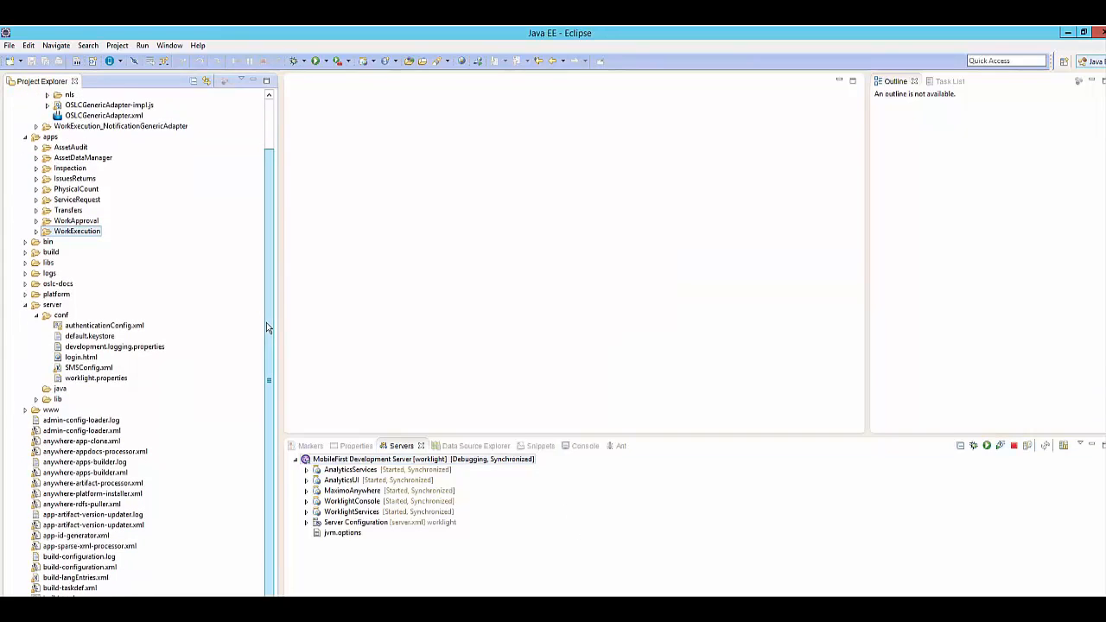